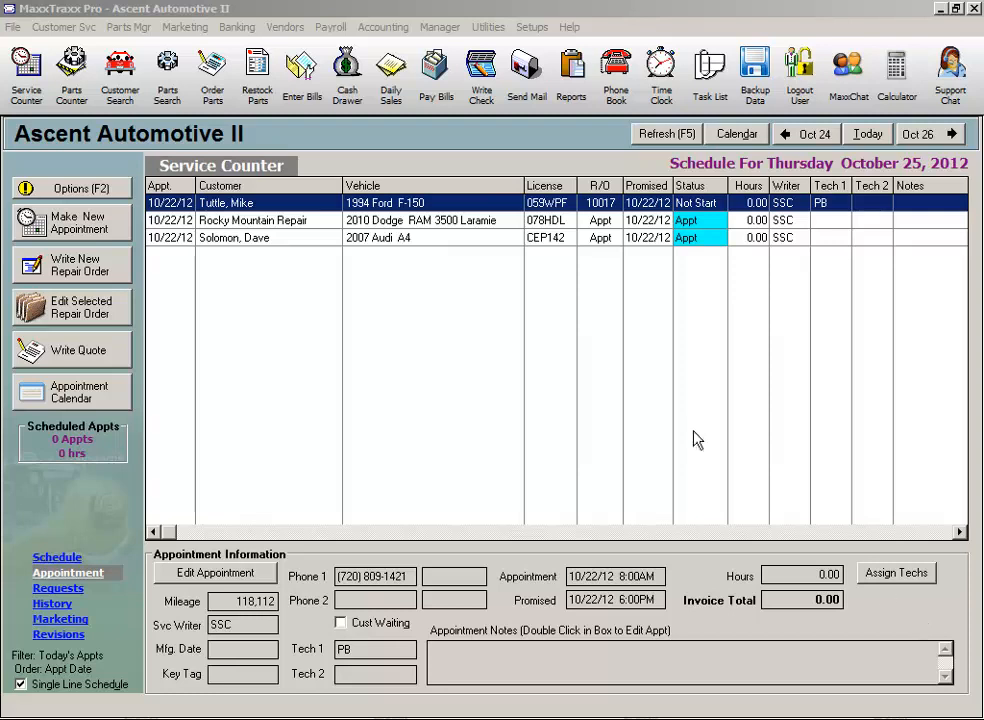
# - Open the labor service list and examine the ALIGN labor's descriptions, product code and flat rate hours
pyautogui.click(442, 27)
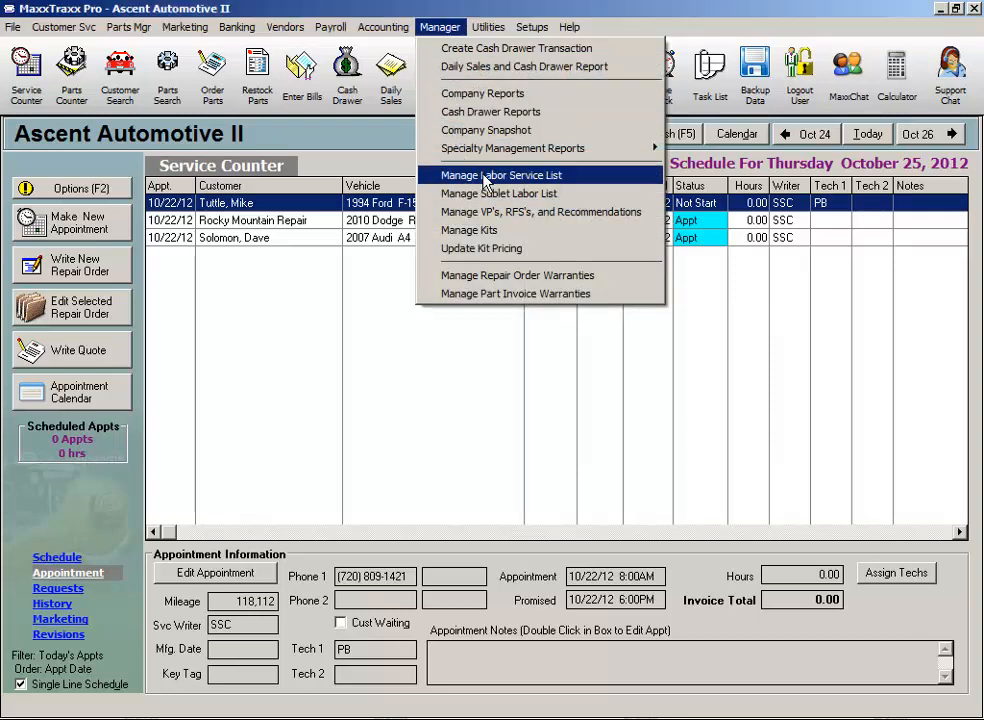
pyautogui.click(505, 177)
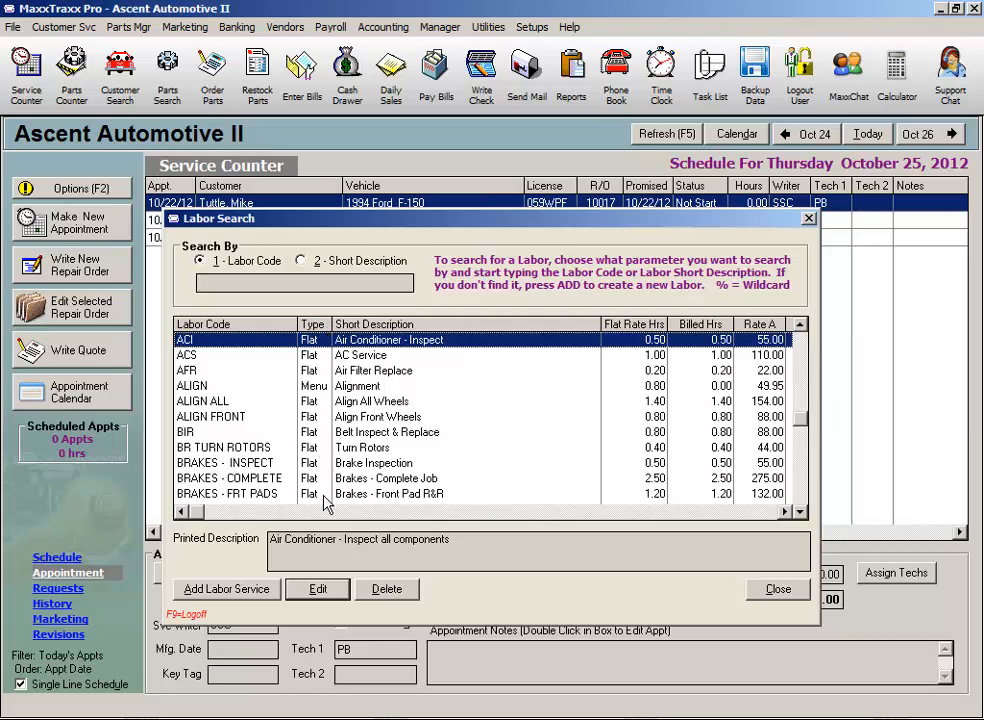
pyautogui.click(320, 390)
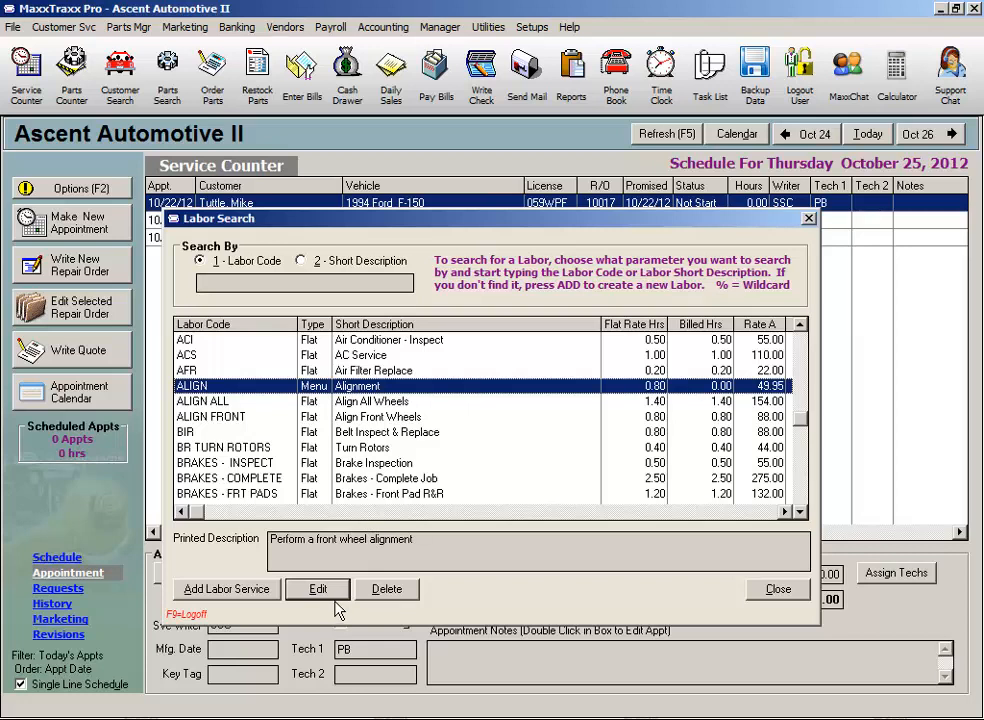
pyautogui.doubleClick(443, 389)
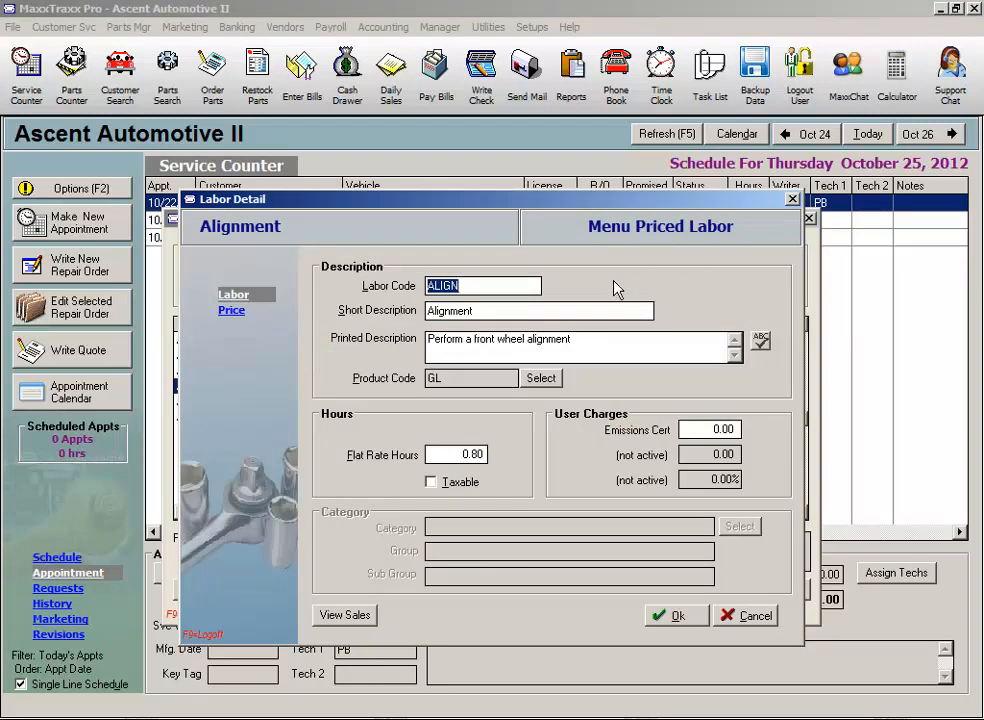
pyautogui.press('Tab')
pyautogui.press('Tab')
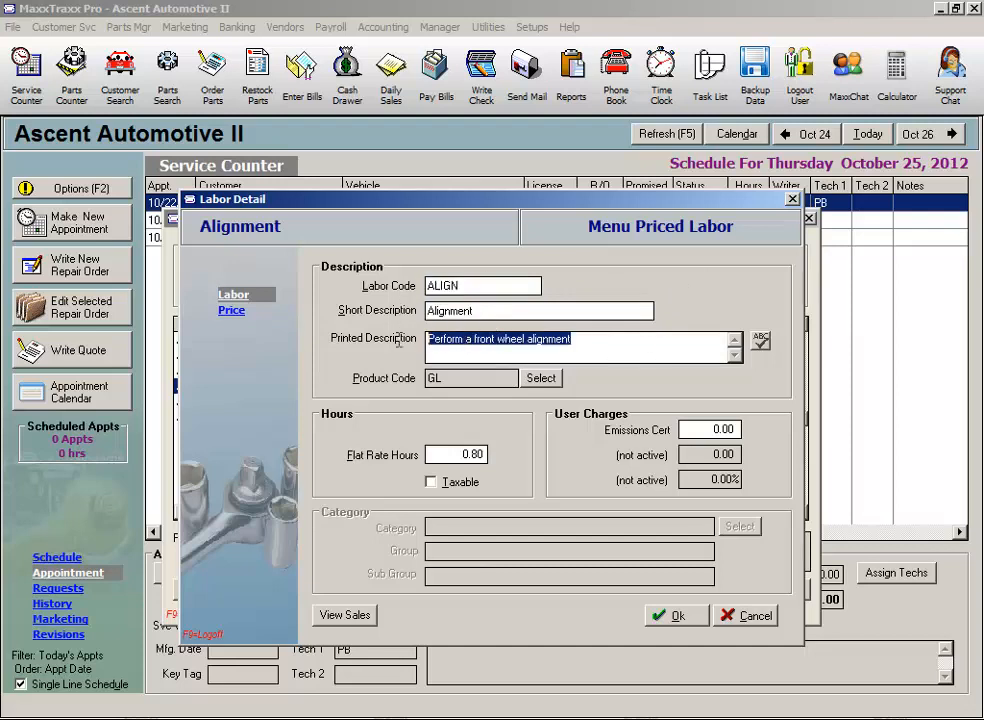
pyautogui.press('Tab')
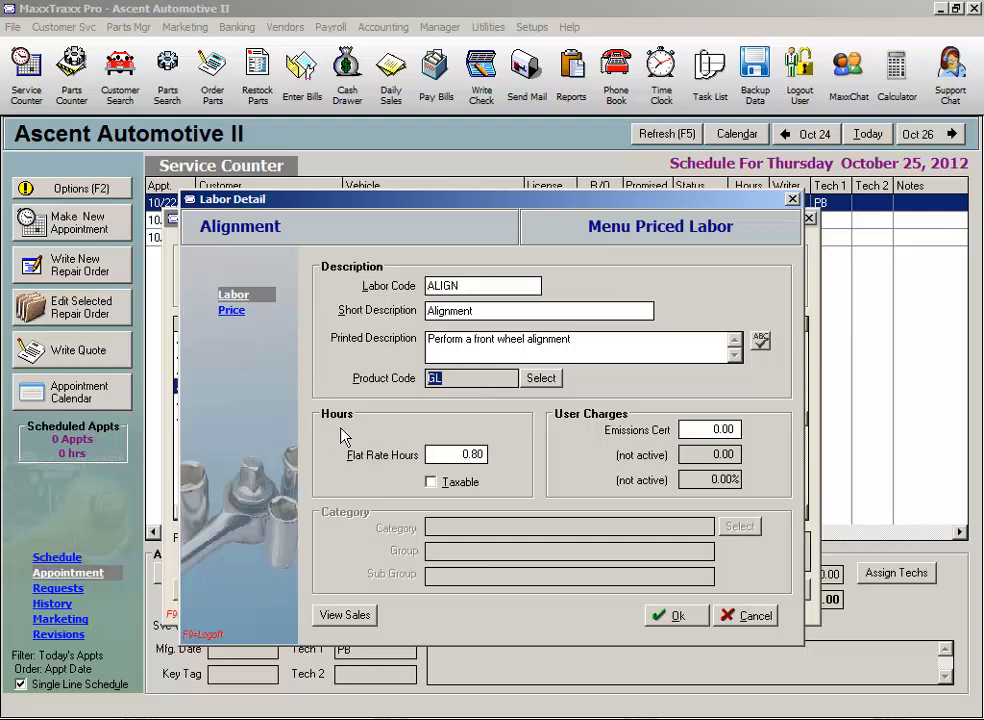
pyautogui.moveTo(458, 456); pyautogui.dragTo(520, 450)
# - Review the ALIGN labor's menu pricing and parts kit, and close its record without saving
pyautogui.click(231, 312)
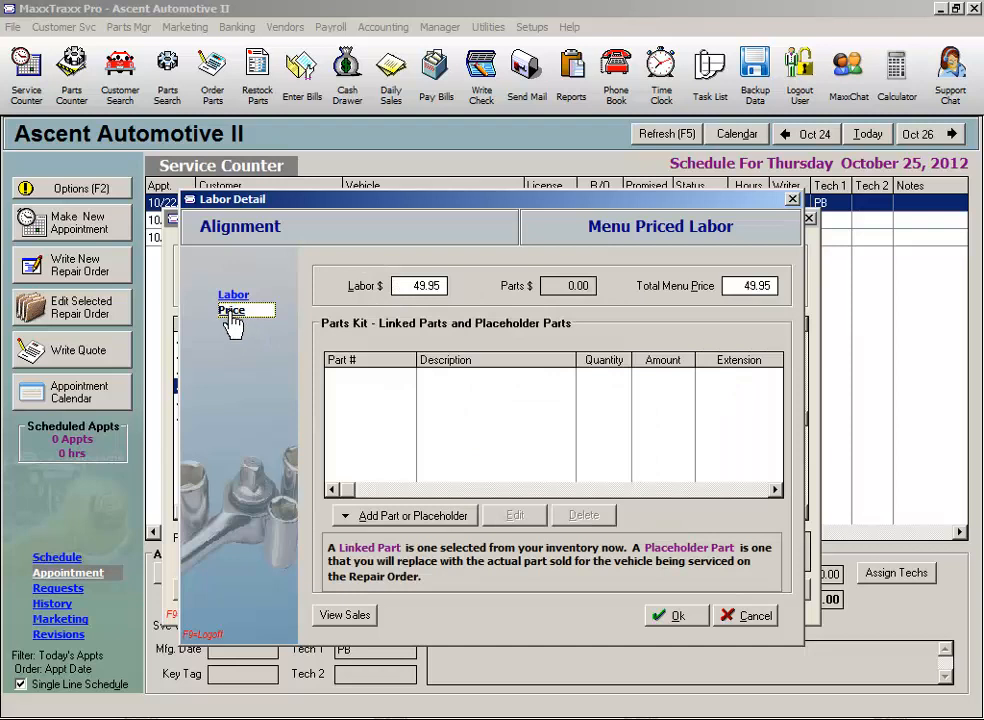
pyautogui.moveTo(742, 288); pyautogui.dragTo(774, 288)
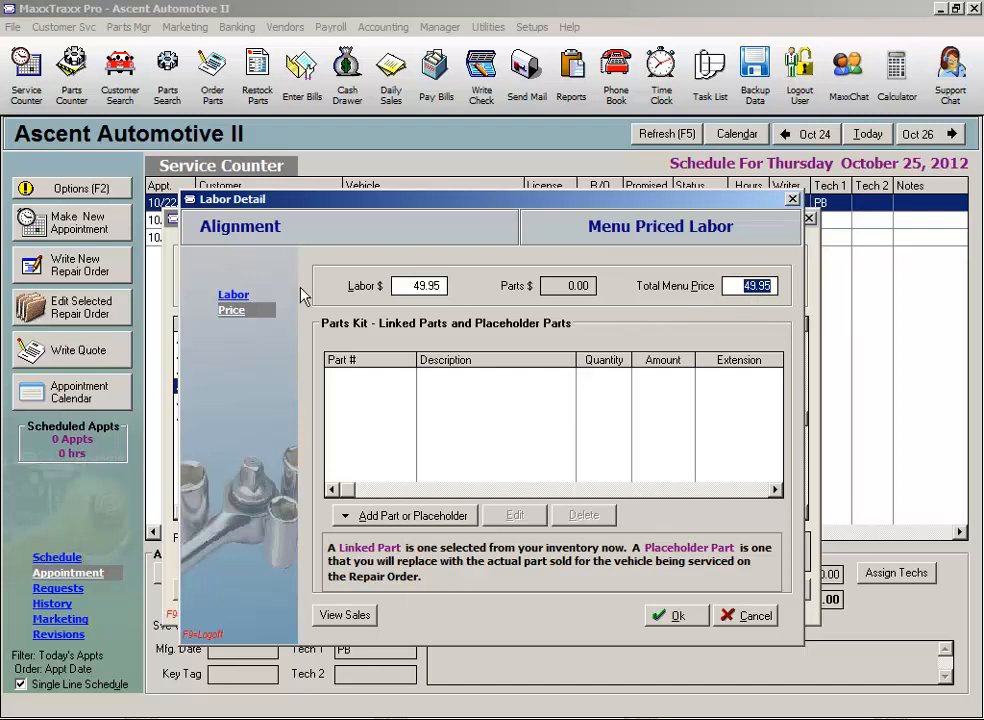
pyautogui.click(237, 297)
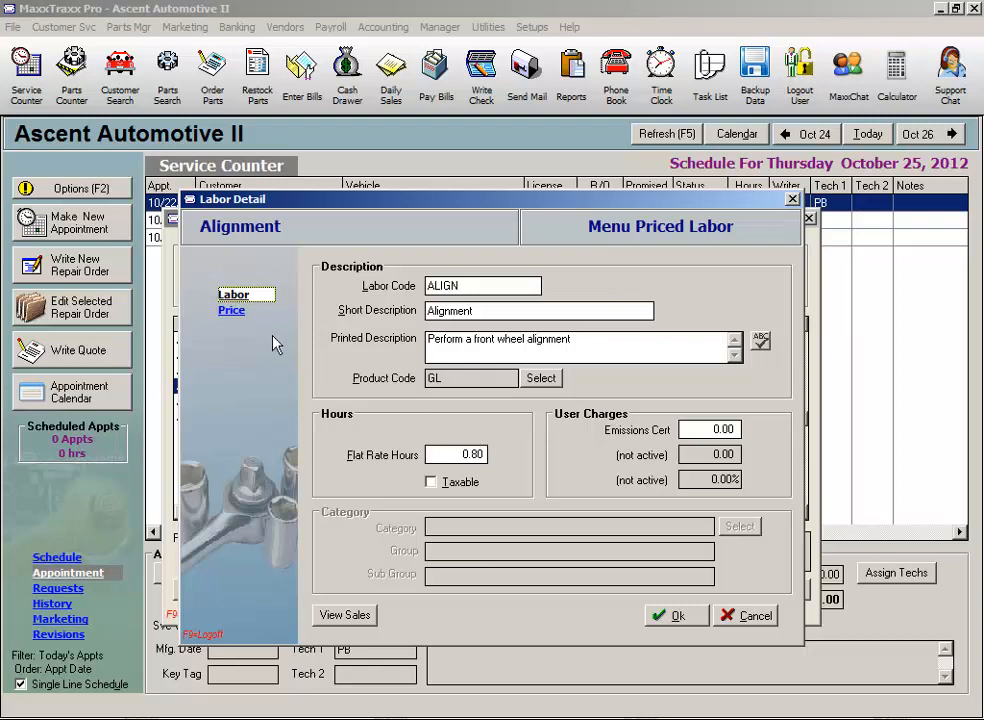
pyautogui.click(232, 312)
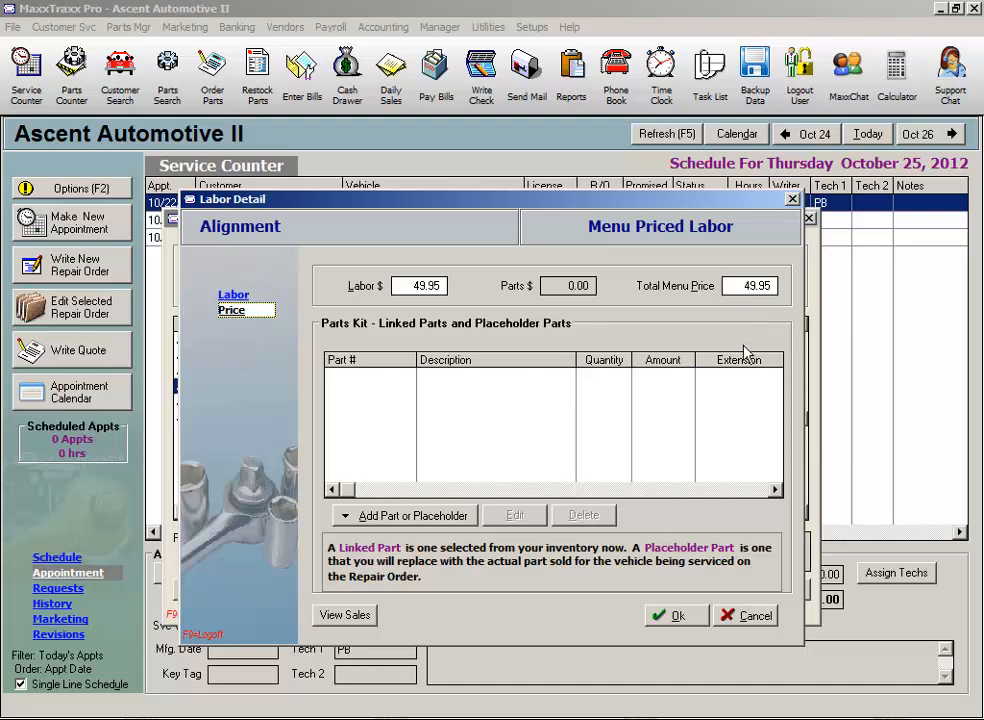
pyautogui.click(753, 616)
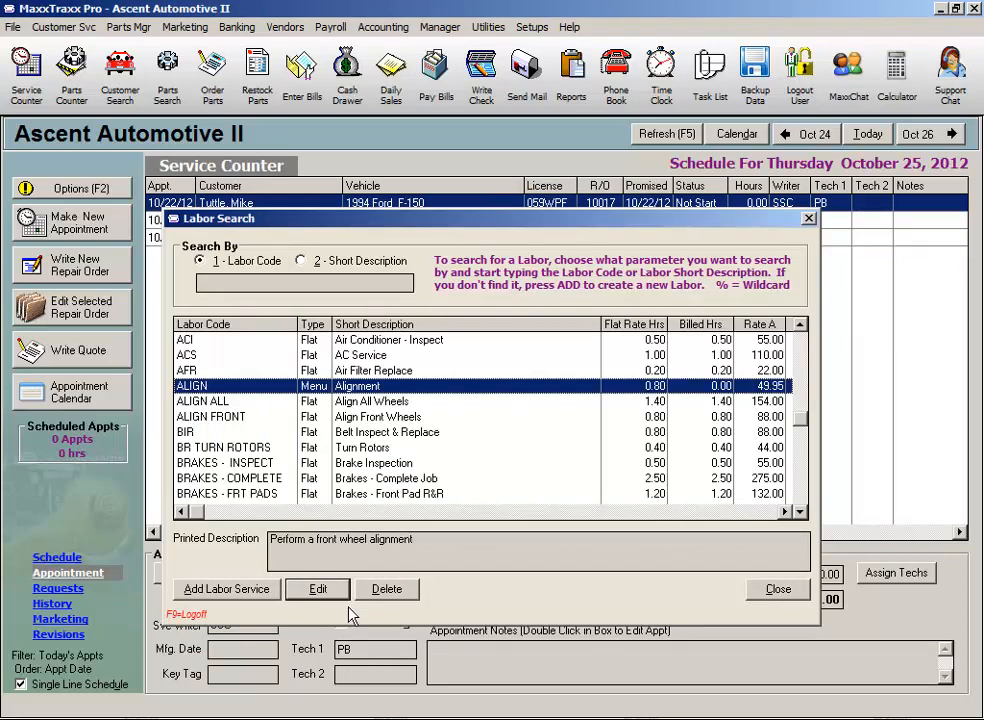
# - Start a new menu priced labor with labor code BRAKES and the short and printed description "Front Brakes"
pyautogui.click(205, 593)
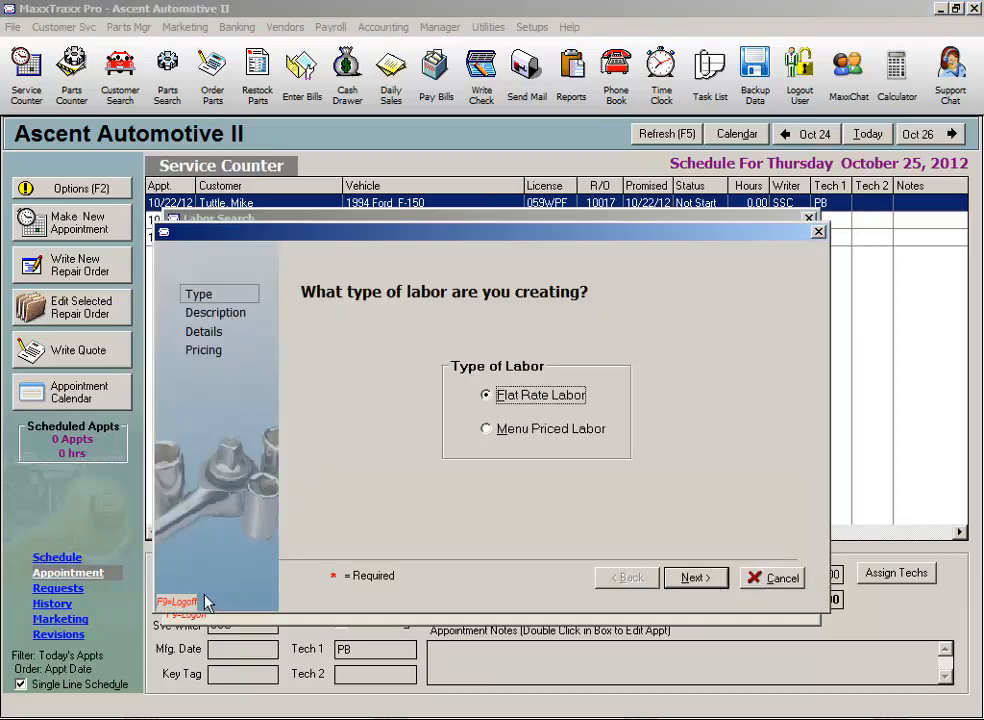
pyautogui.doubleClick(489, 428)
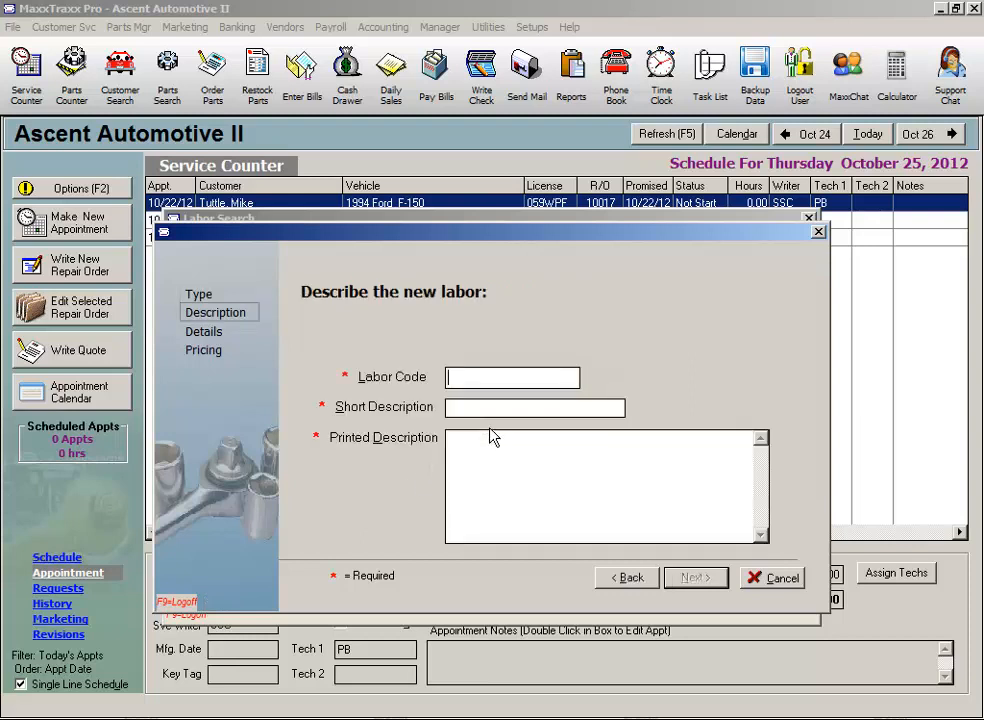
pyautogui.write('BRAKES')
pyautogui.doubleClick(515, 372)
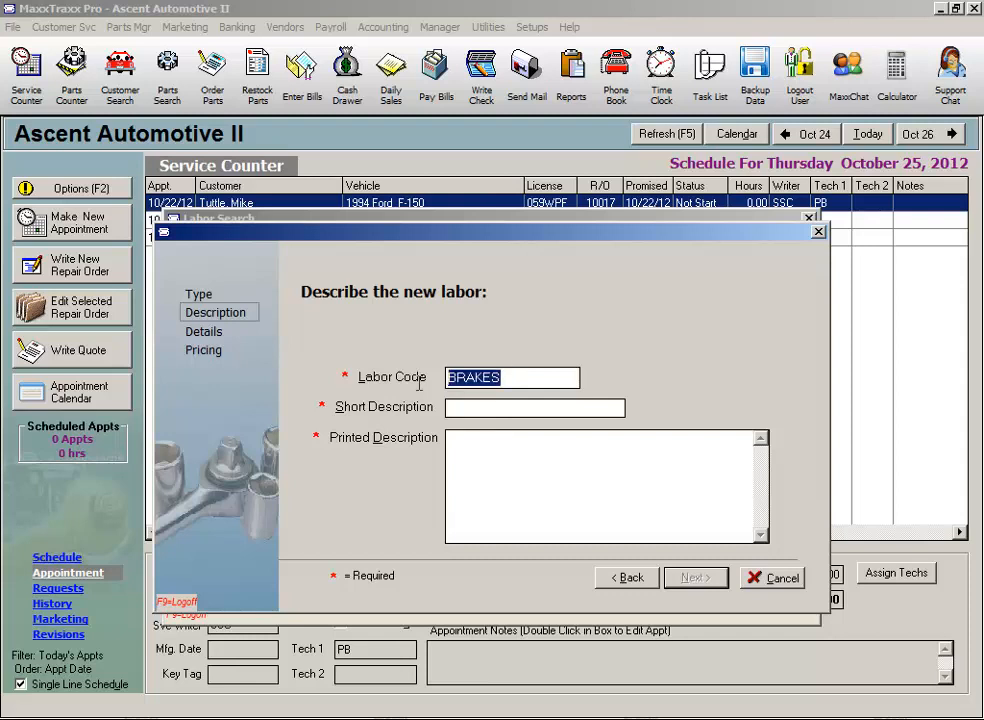
pyautogui.click(487, 408)
pyautogui.write('Front Brakes')
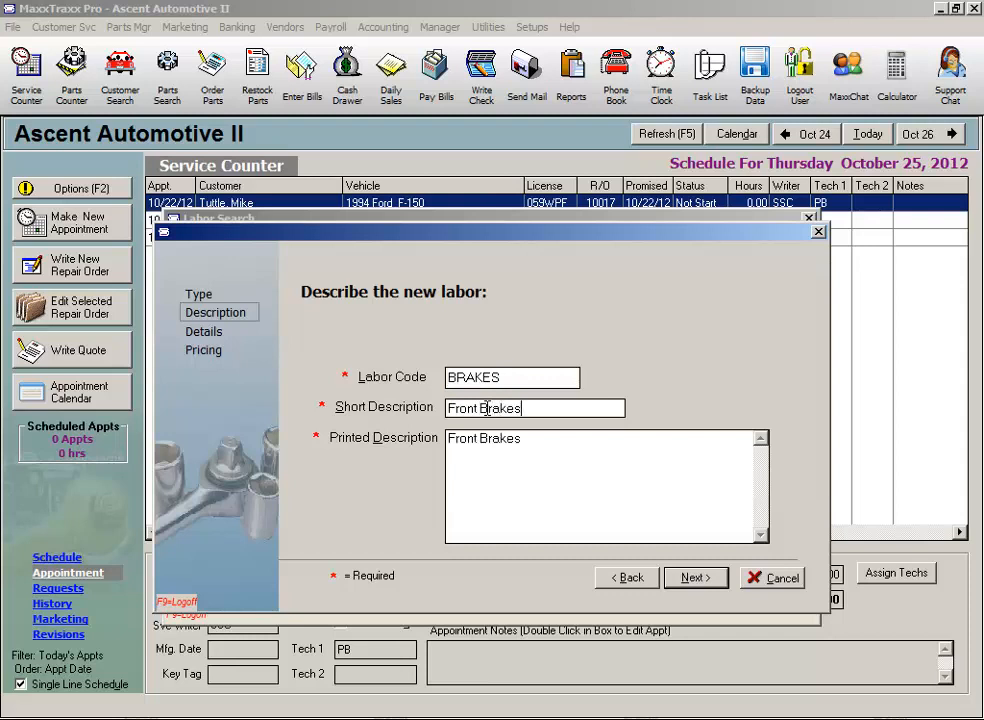
pyautogui.click(463, 448)
pyautogui.click(696, 585)
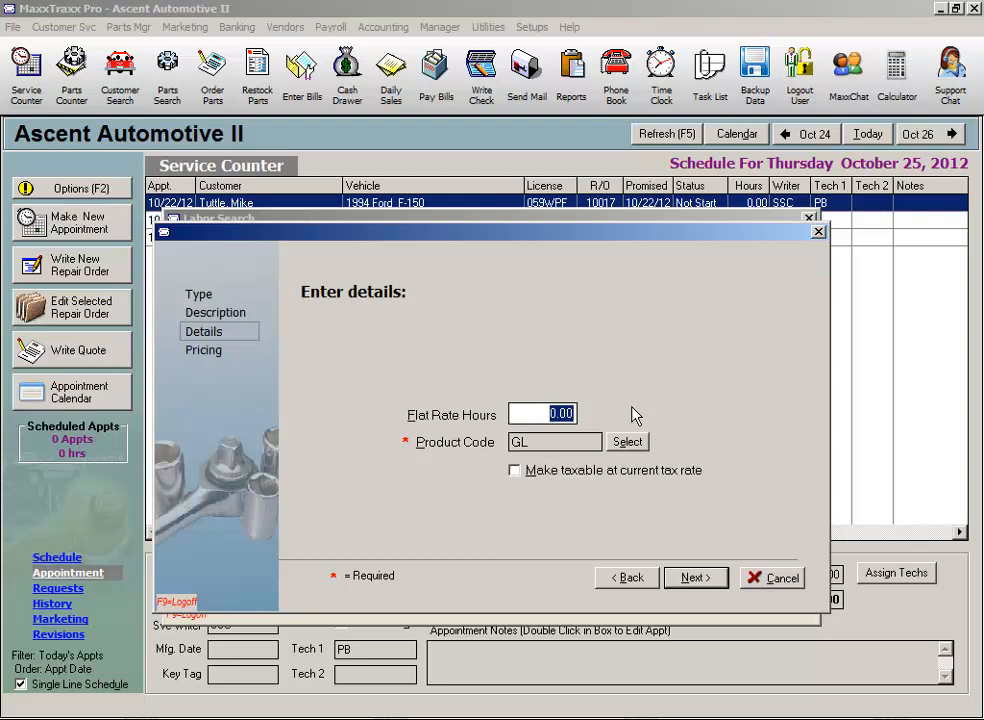
# - Set the new labor's flat rate hours to 1.2, keep product code GL and continue to pricing
pyautogui.write('1.2')
pyautogui.press('Tab')
pyautogui.hotkey('shift', 'Tab')
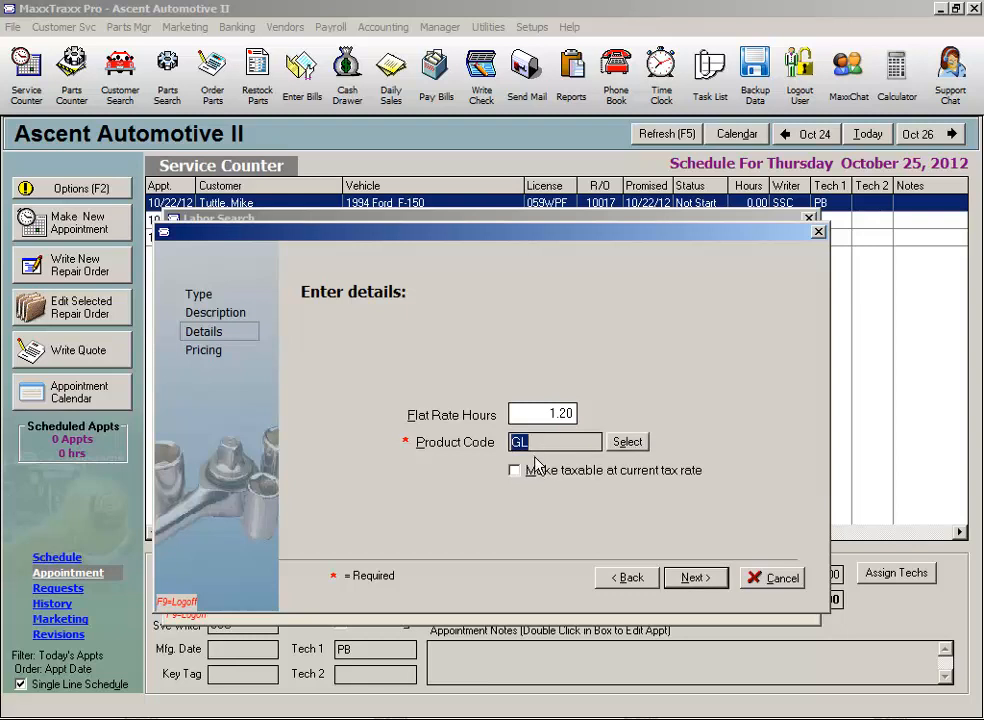
pyautogui.click(695, 579)
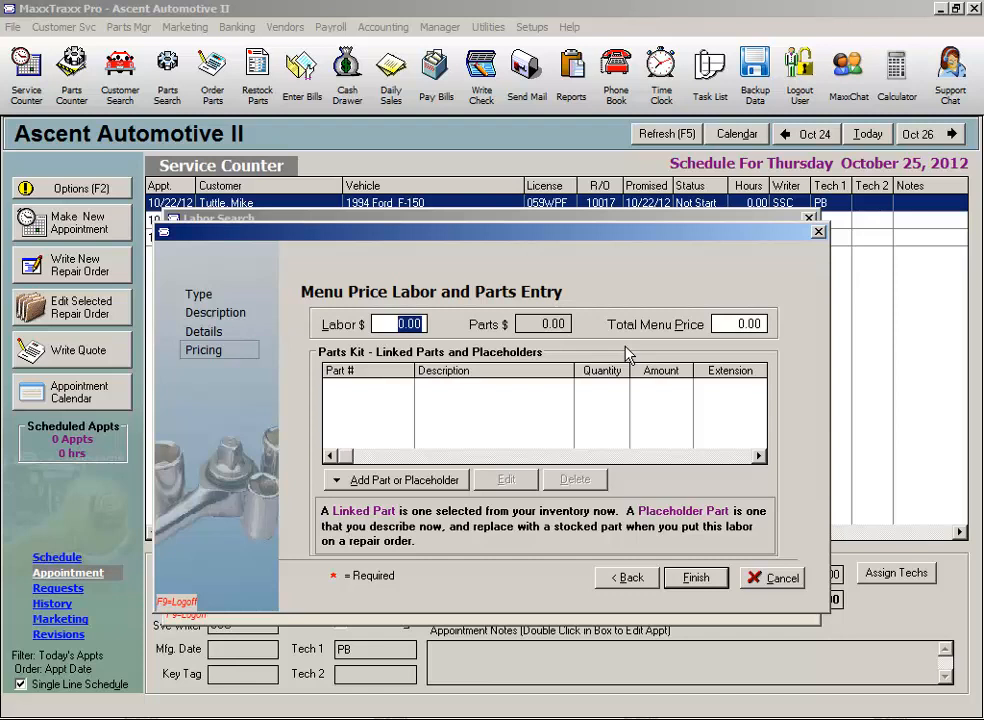
pyautogui.click(436, 481)
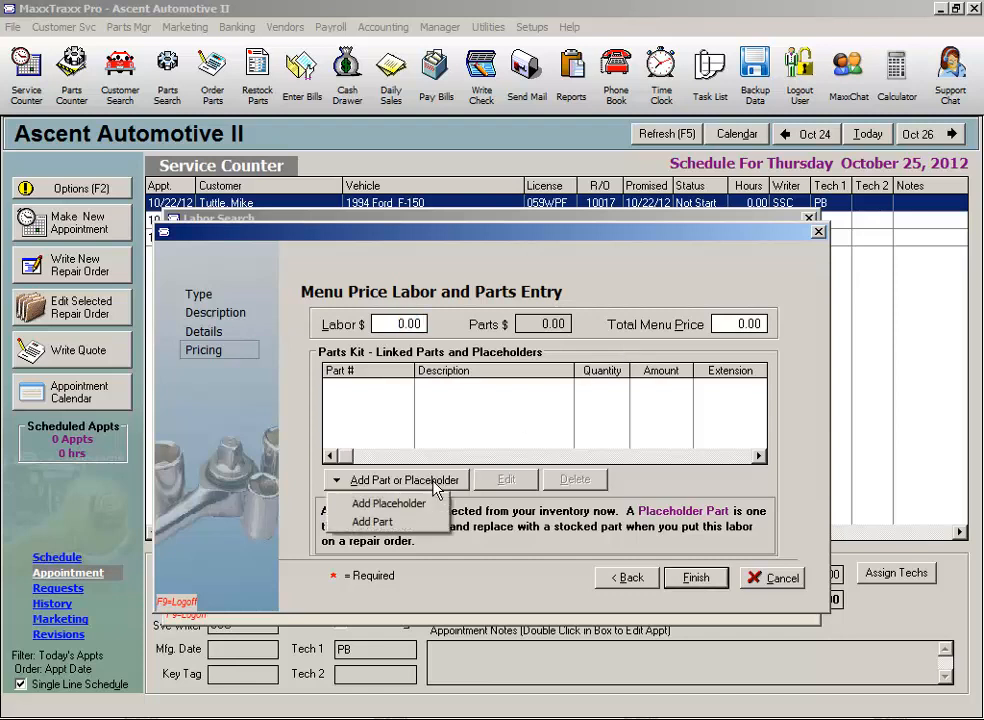
pyautogui.click(398, 528)
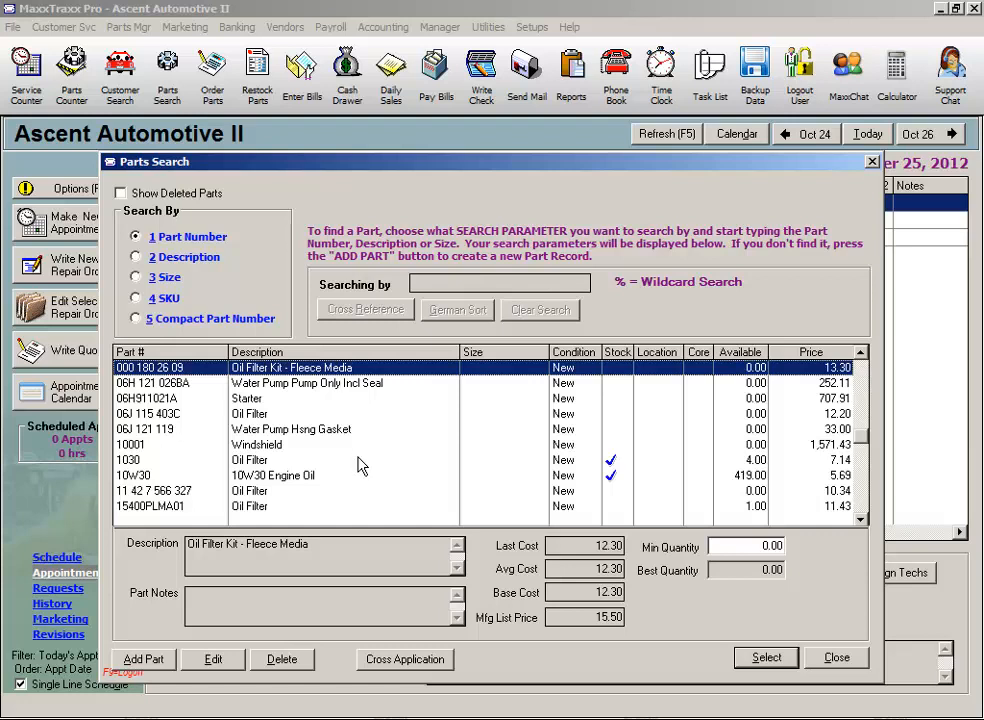
pyautogui.click(835, 658)
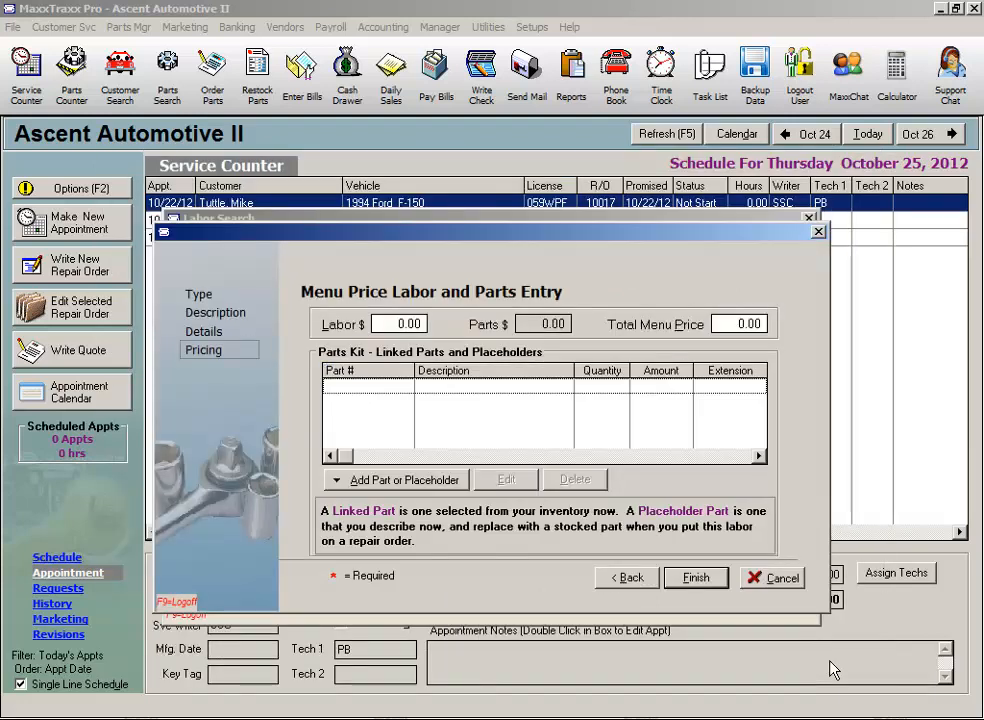
# - Add a placeholder part to the parts kit with the listed description Brake Pads, quantity 1 and price 45
pyautogui.click(424, 480)
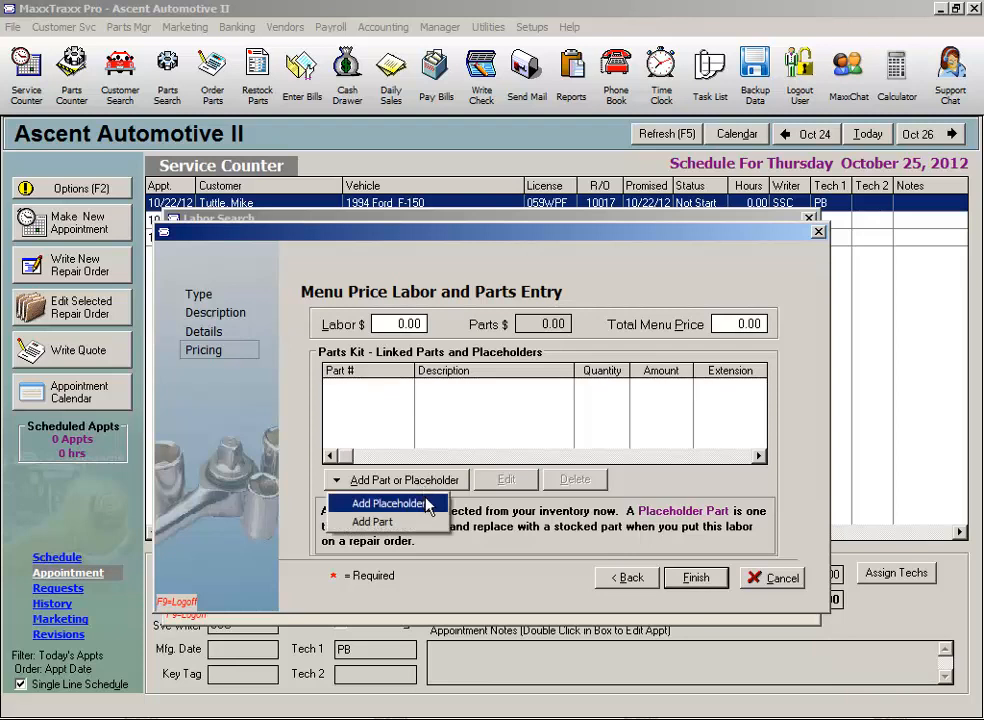
pyautogui.click(432, 510)
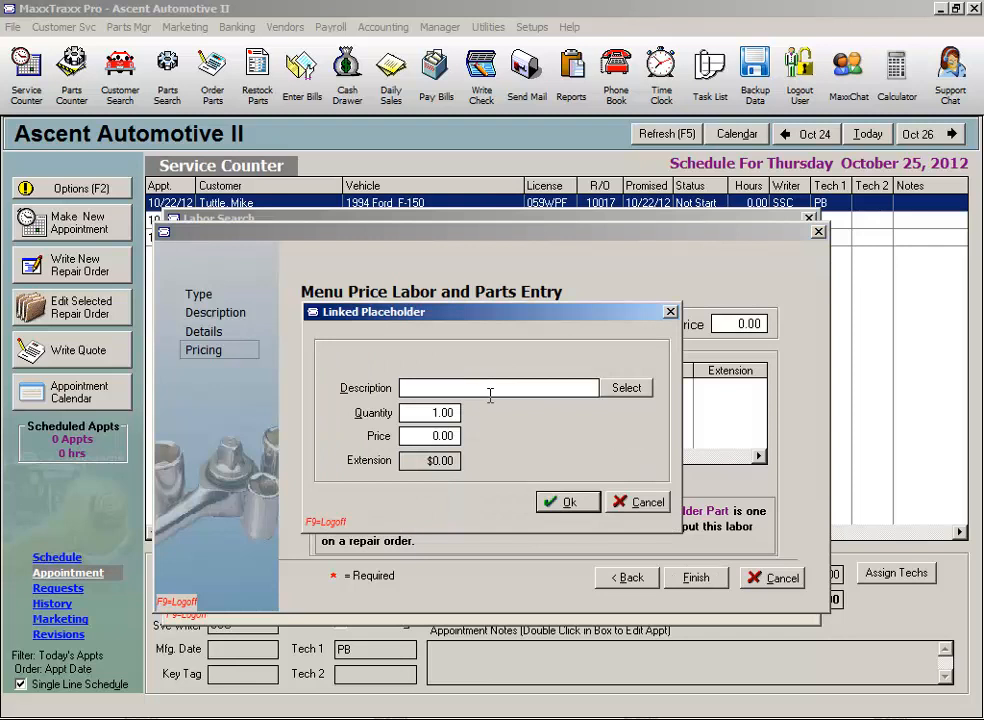
pyautogui.click(622, 392)
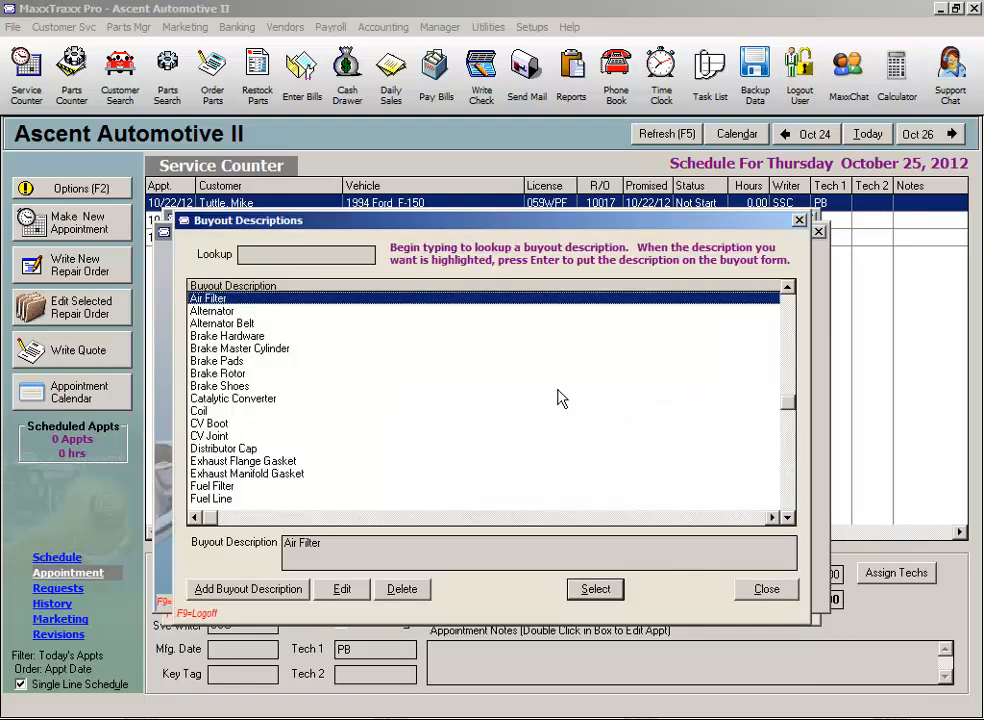
pyautogui.click(238, 362)
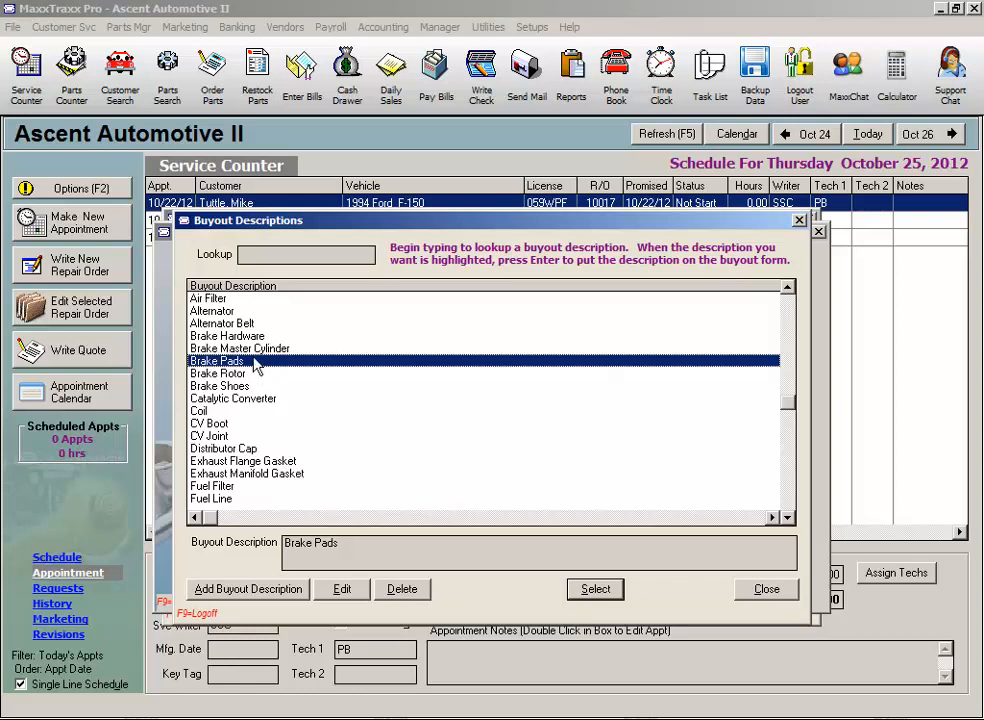
pyautogui.click(596, 589)
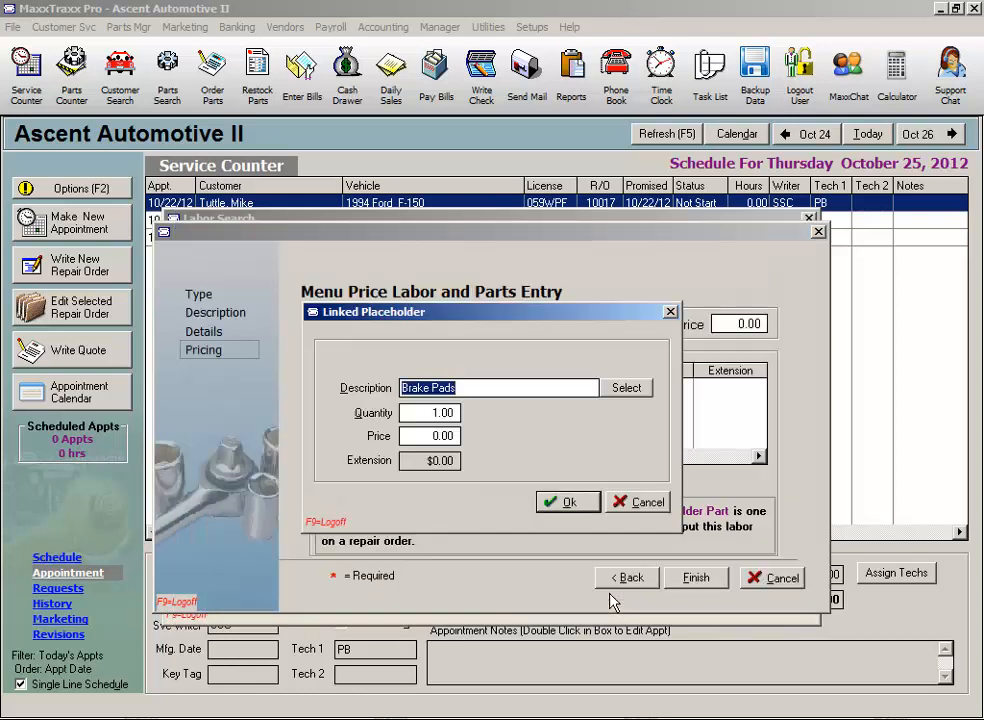
pyautogui.press('Tab')
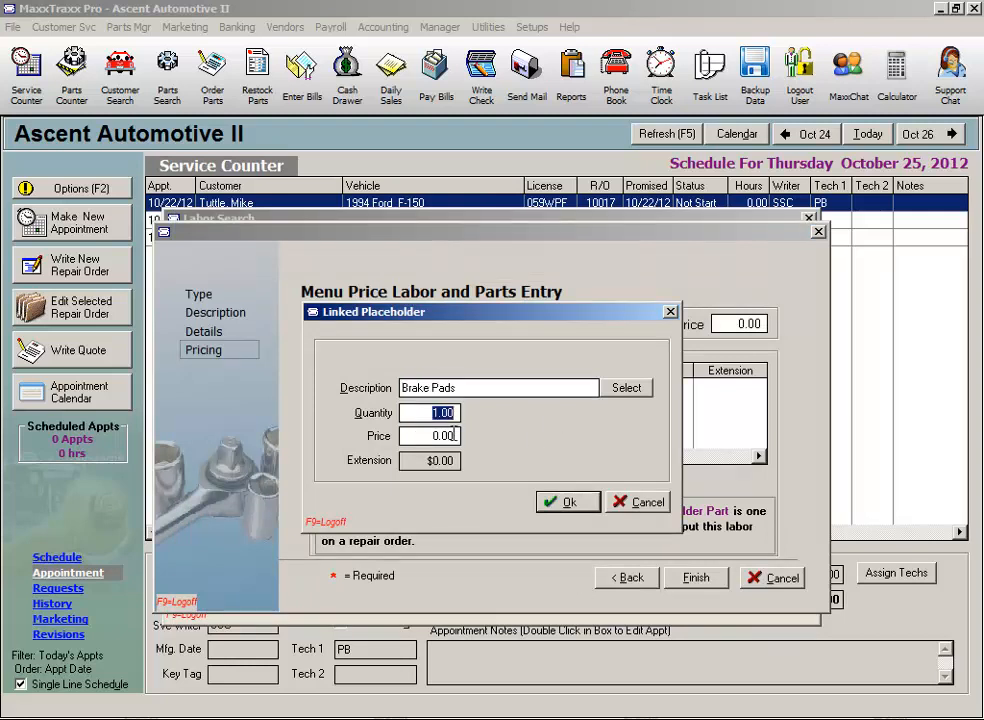
pyautogui.press('Tab')
pyautogui.write('45')
pyautogui.press('Tab')
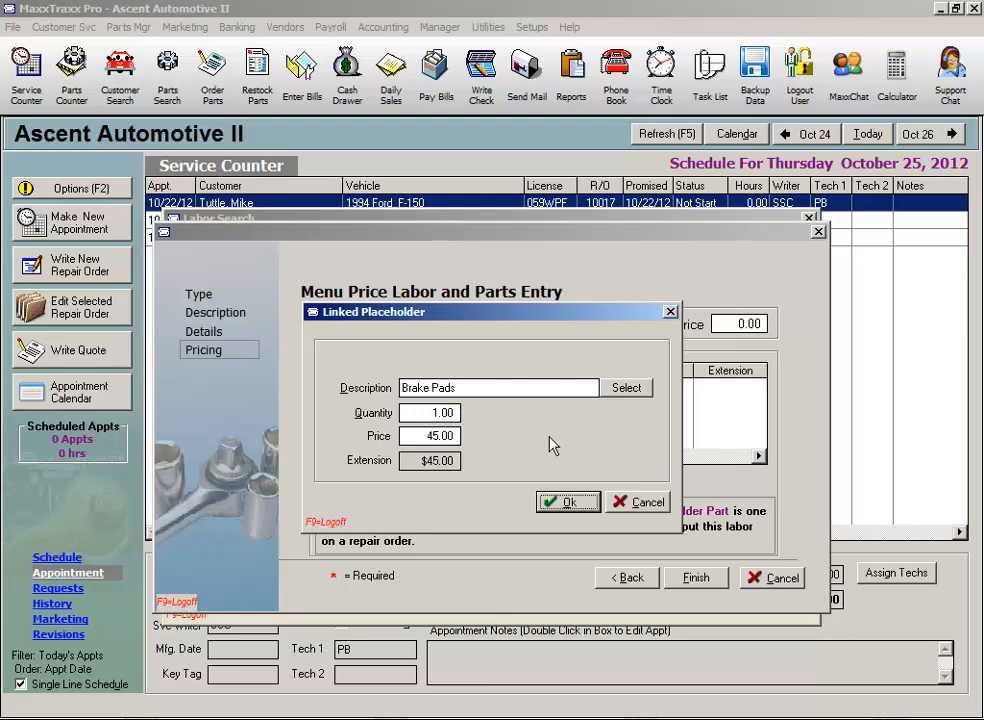
pyautogui.click(566, 502)
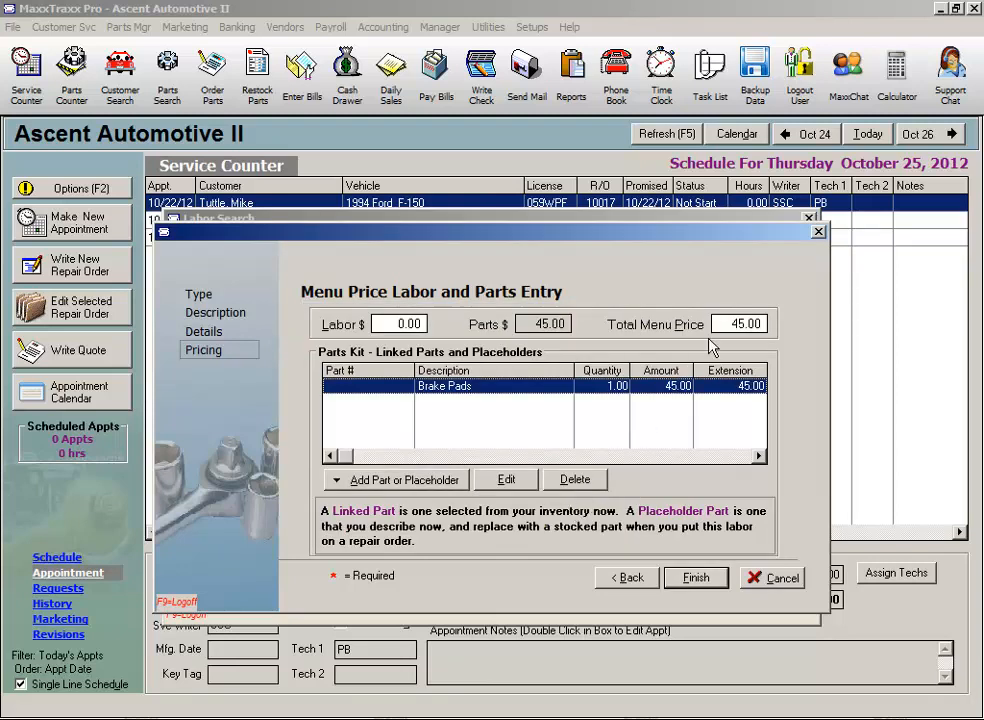
# - Set the total menu price to 149.95 and finish creating the Front Brakes labor
pyautogui.doubleClick(762, 323)
pyautogui.write('149.95')
pyautogui.press('Tab')
pyautogui.moveTo(376, 323); pyautogui.dragTo(437, 316)
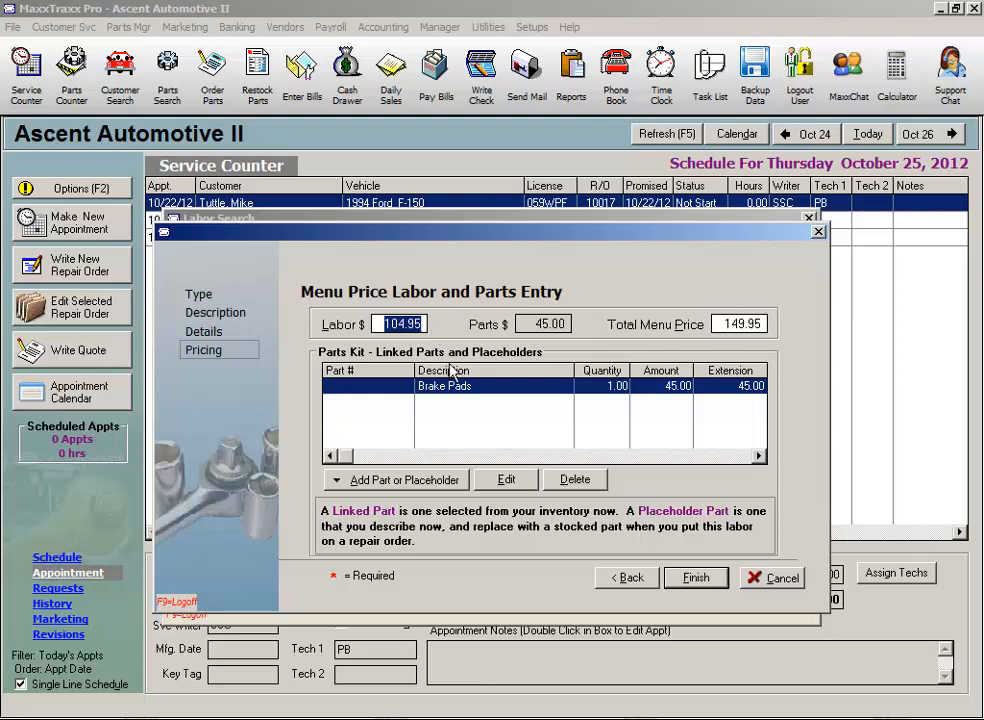
pyautogui.click(700, 580)
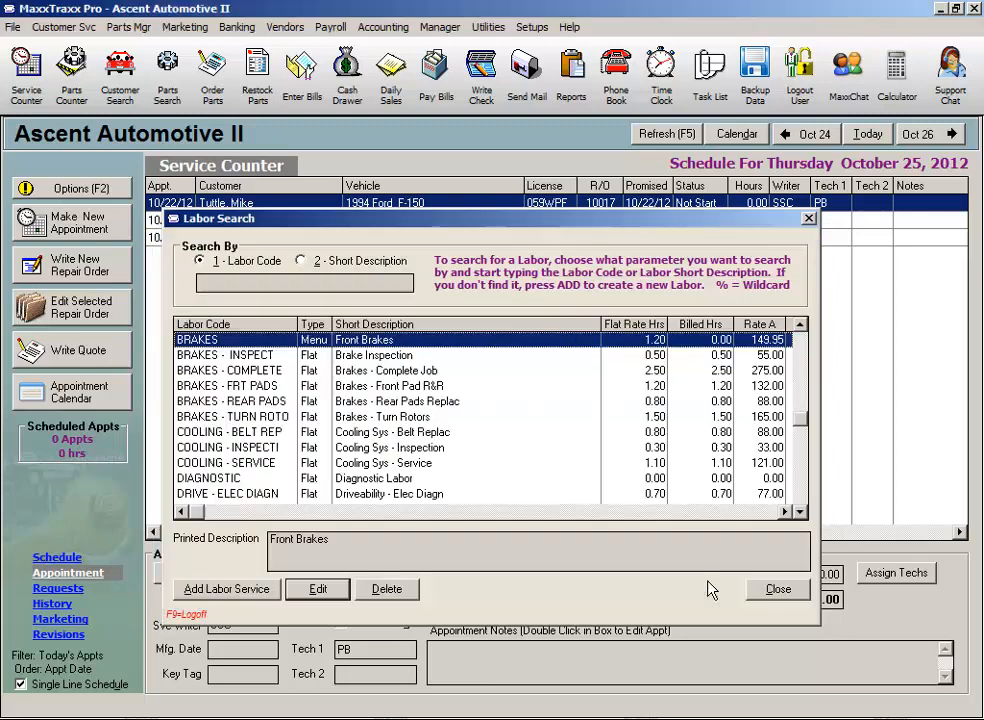
# - Review the BRAKES labor's record including its Emissions Cert user charge, and close the record and the labor list
pyautogui.click(318, 589)
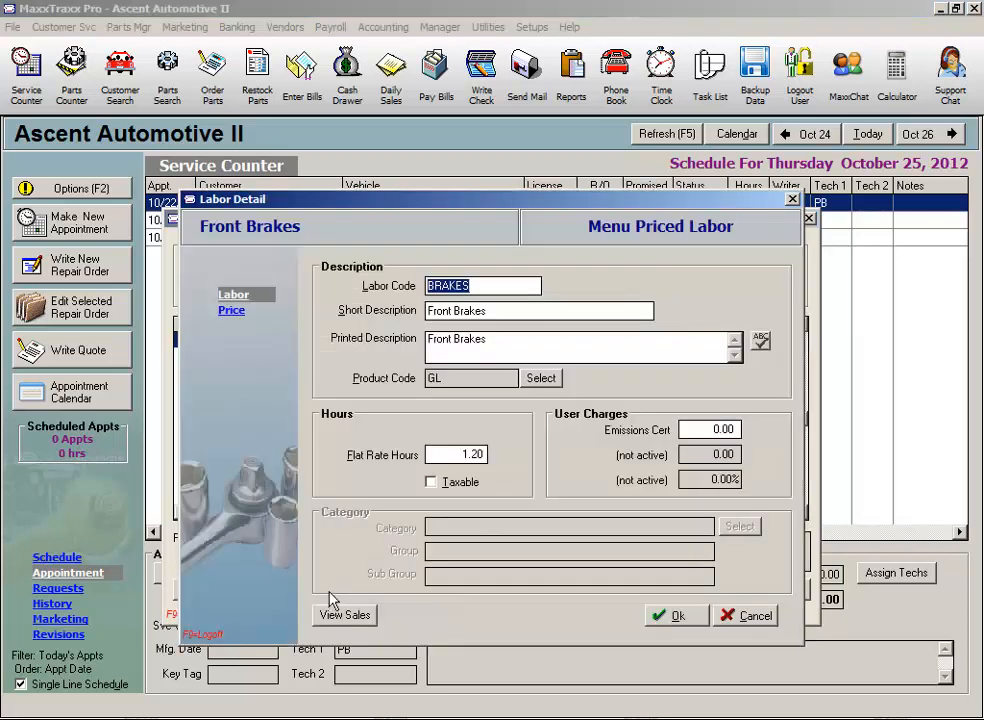
pyautogui.click(690, 429)
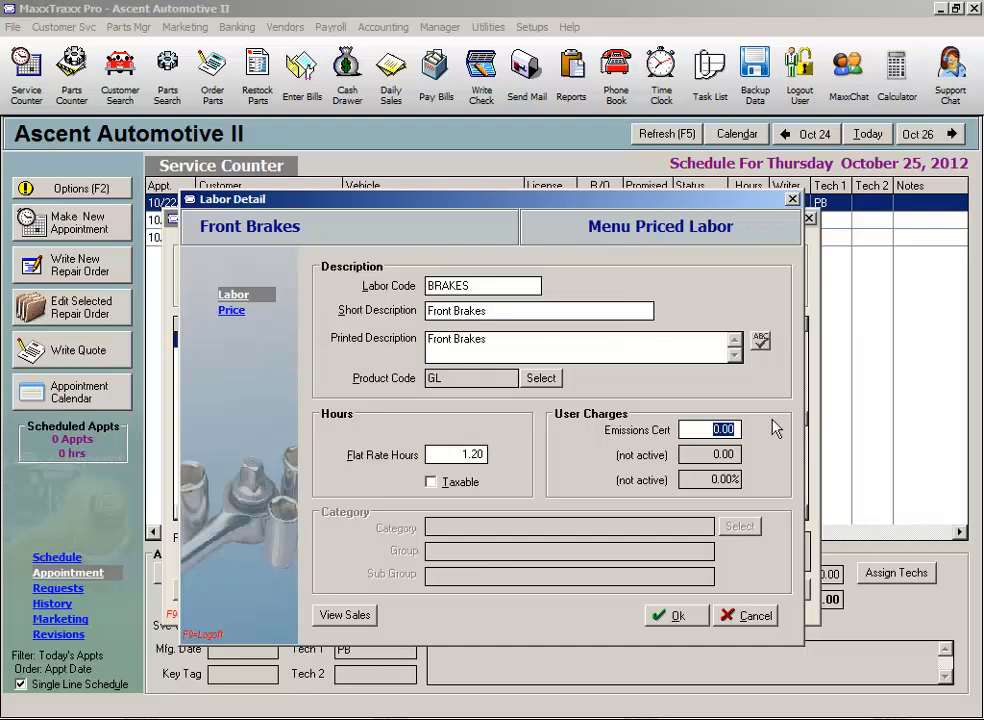
pyautogui.click(688, 615)
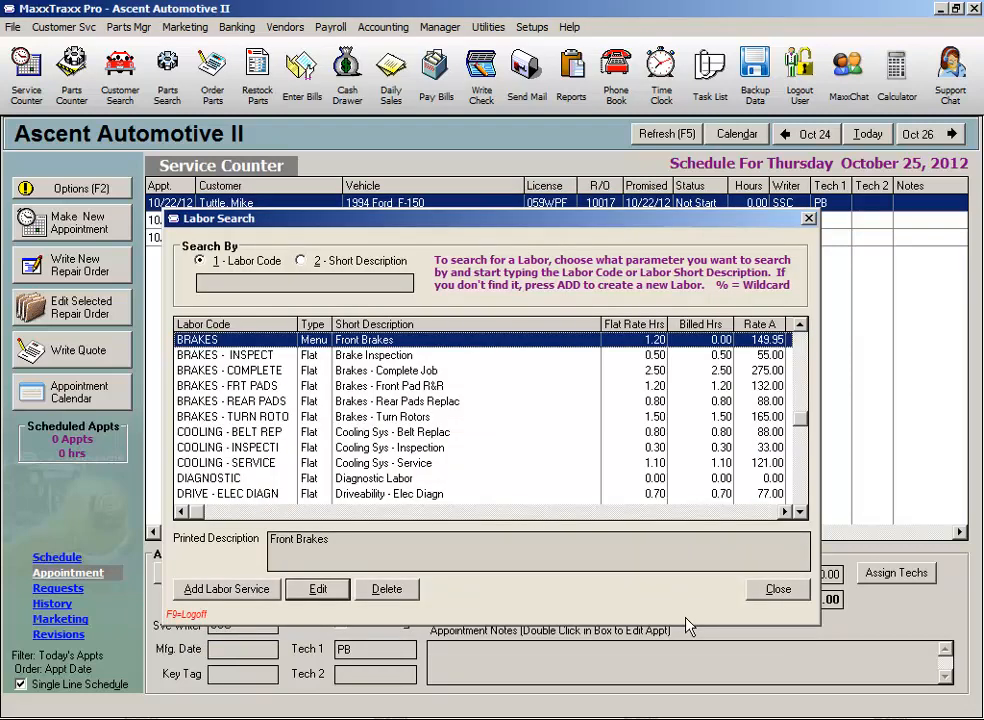
pyautogui.click(778, 590)
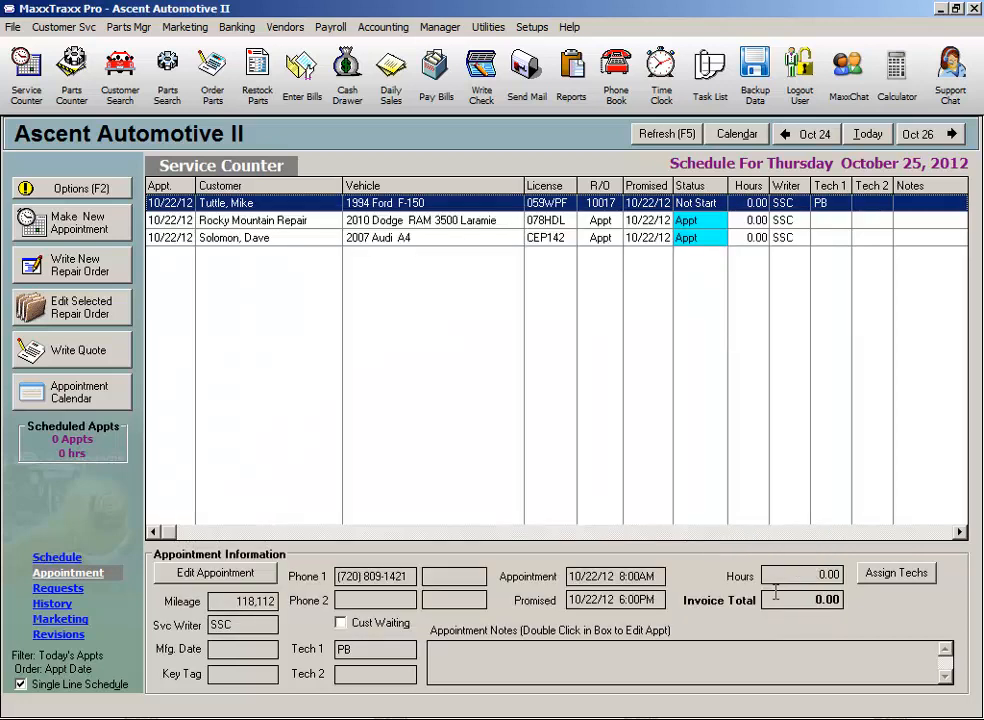
# - Open the 1994 Ford F-150's repair order and select the BRAKES menu priced labor from the labor service list
pyautogui.doubleClick(488, 203)
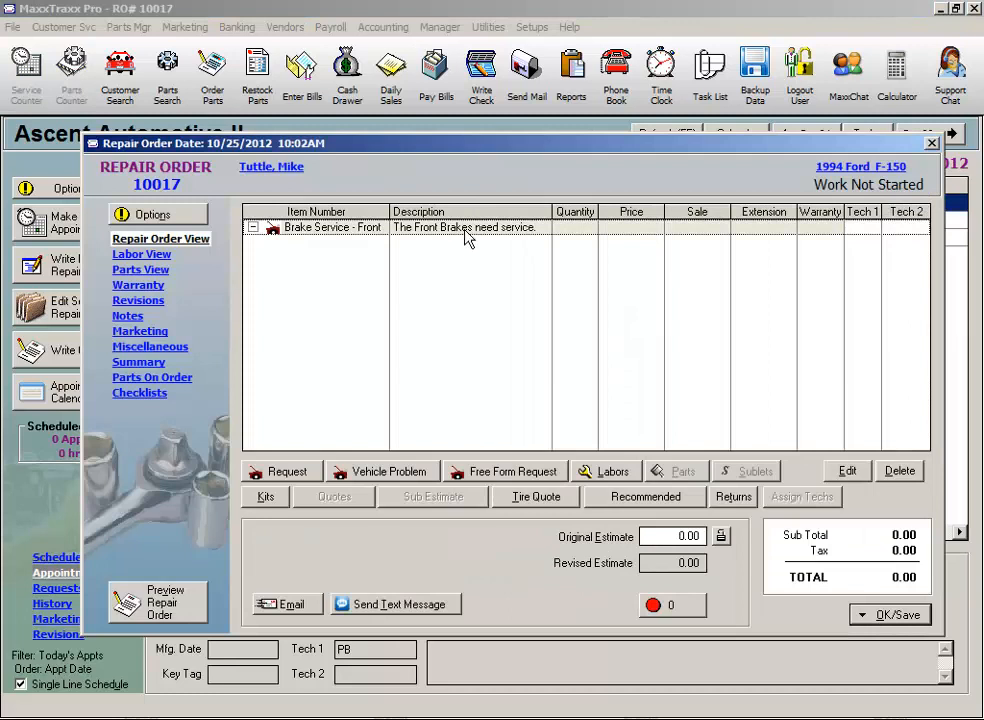
pyautogui.click(612, 478)
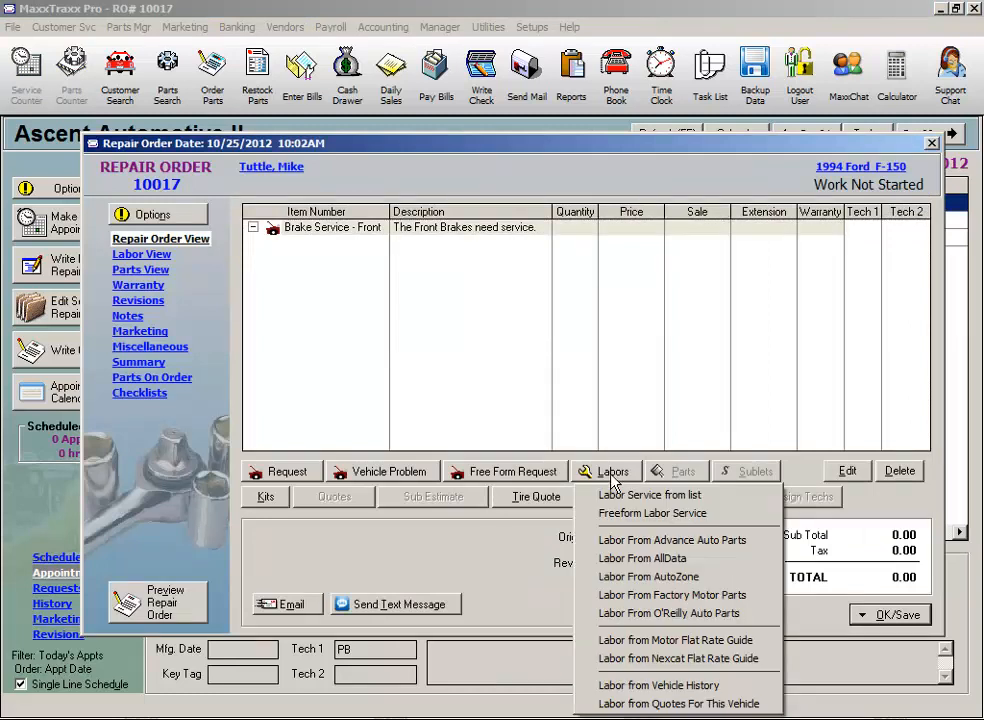
pyautogui.click(659, 498)
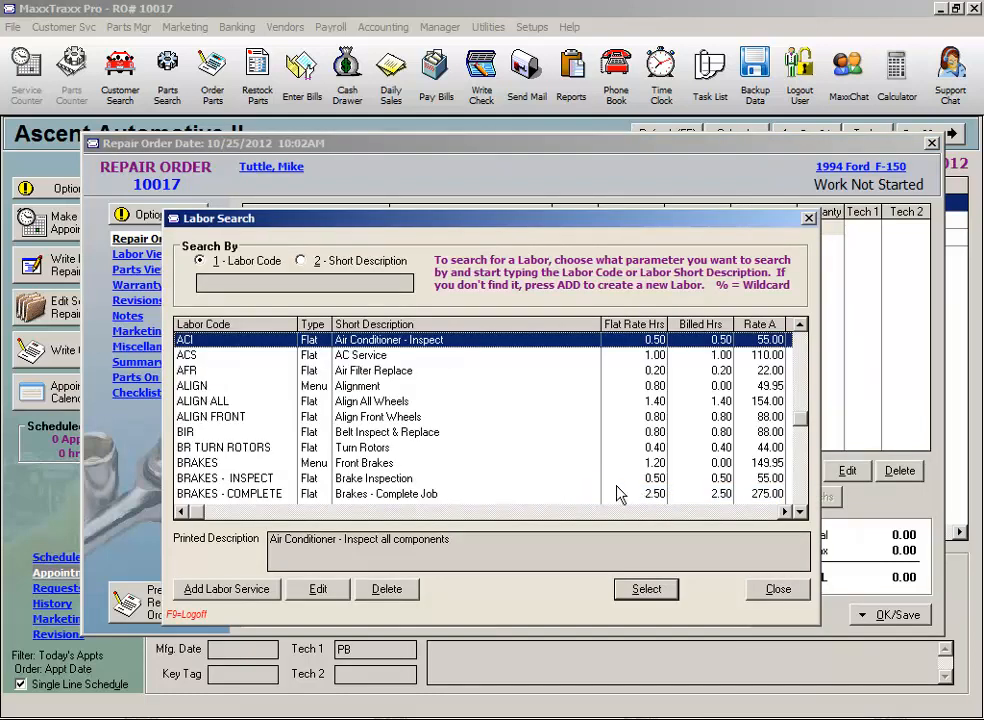
pyautogui.click(365, 465)
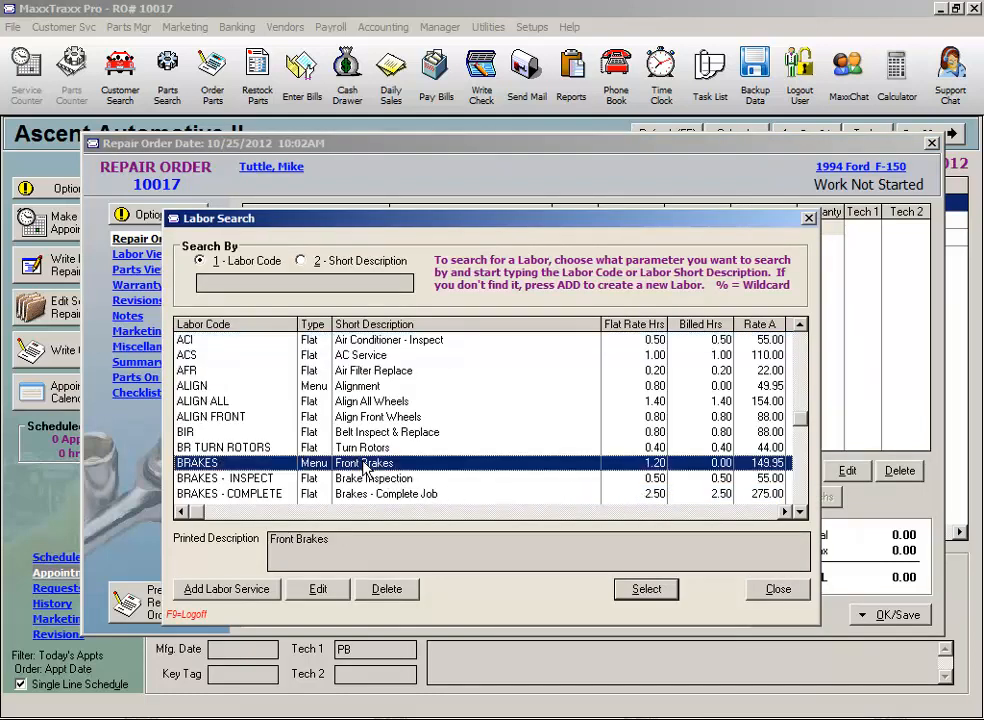
pyautogui.click(655, 595)
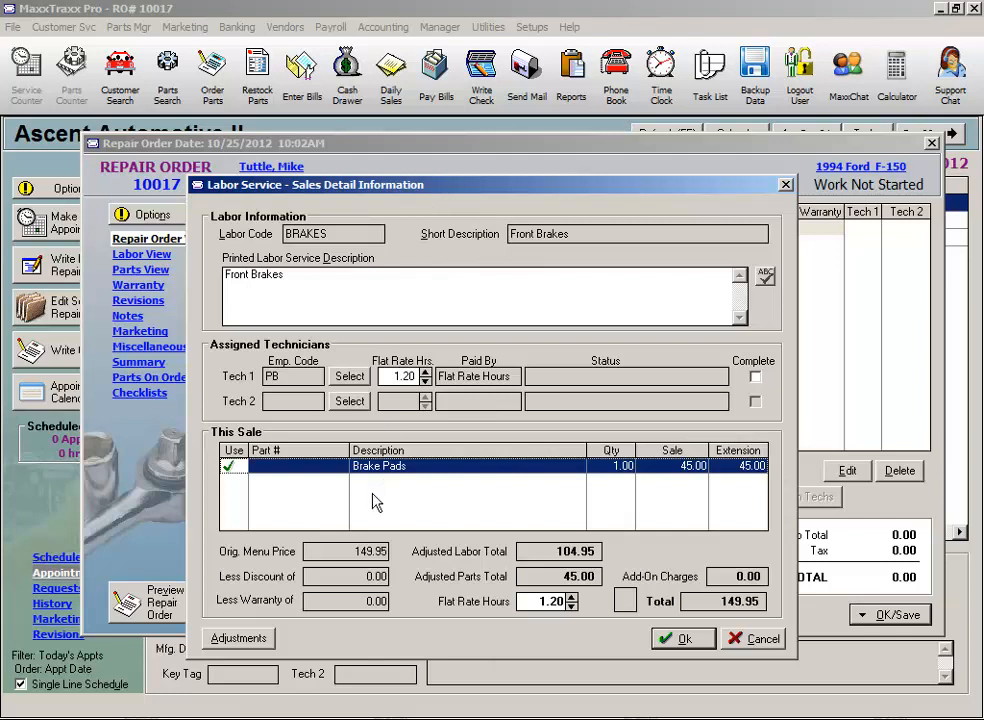
# - Review the Front Brakes labor's adjustments, flat rate hours and assigned technician, and accept it onto the repair order
pyautogui.click(246, 641)
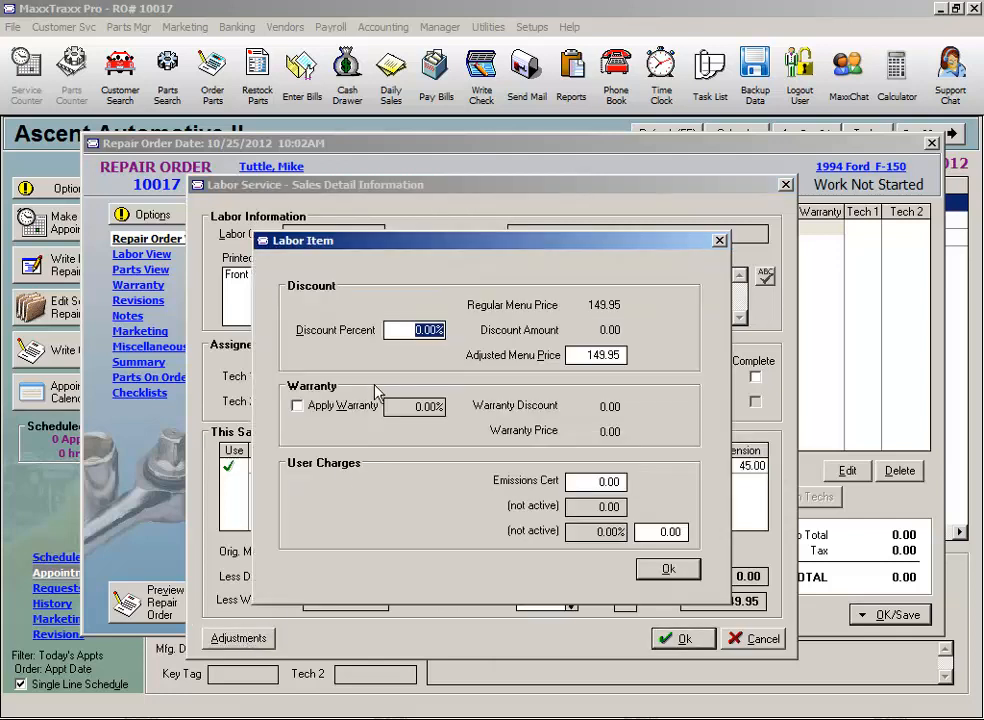
pyautogui.click(589, 481)
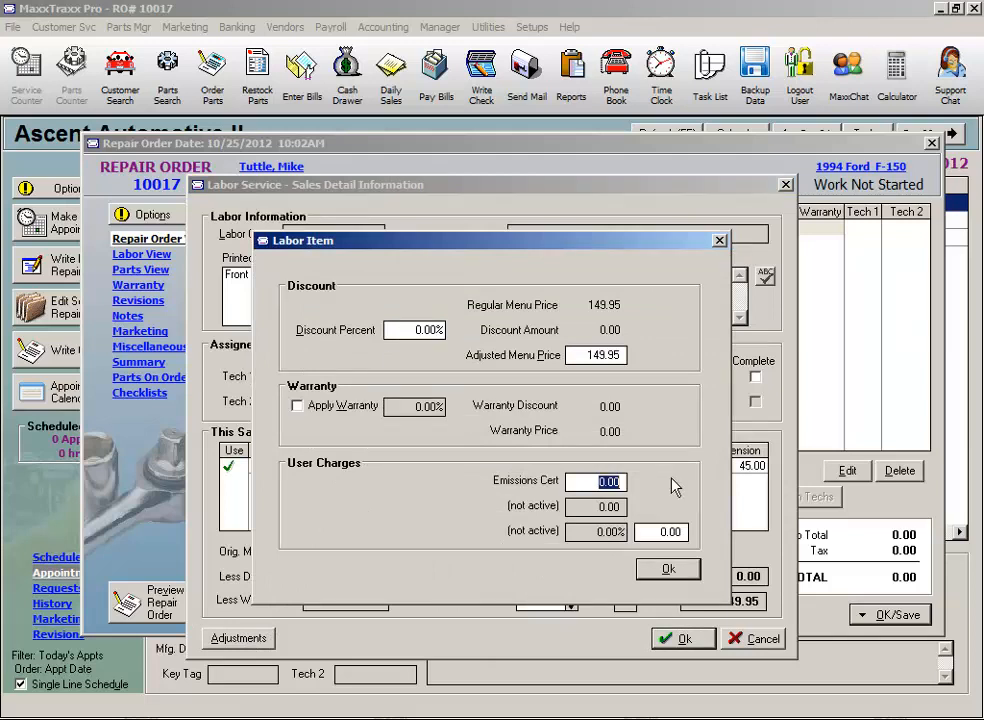
pyautogui.click(684, 573)
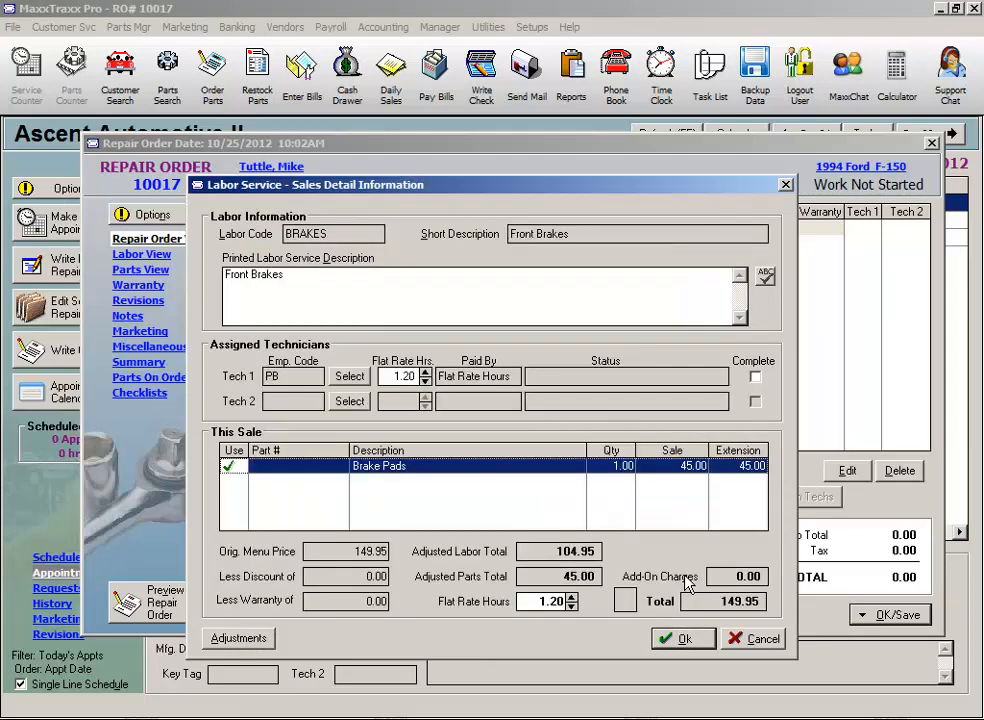
pyautogui.click(527, 603)
pyautogui.moveTo(527, 603); pyautogui.dragTo(565, 606)
pyautogui.moveTo(290, 379); pyautogui.dragTo(246, 370)
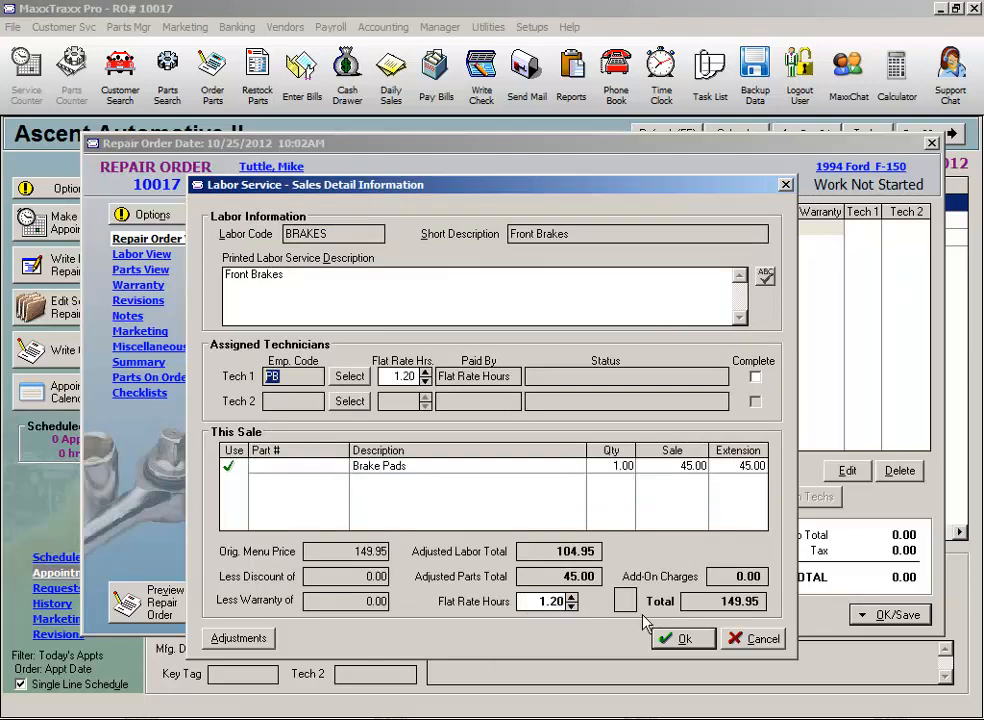
pyautogui.click(685, 639)
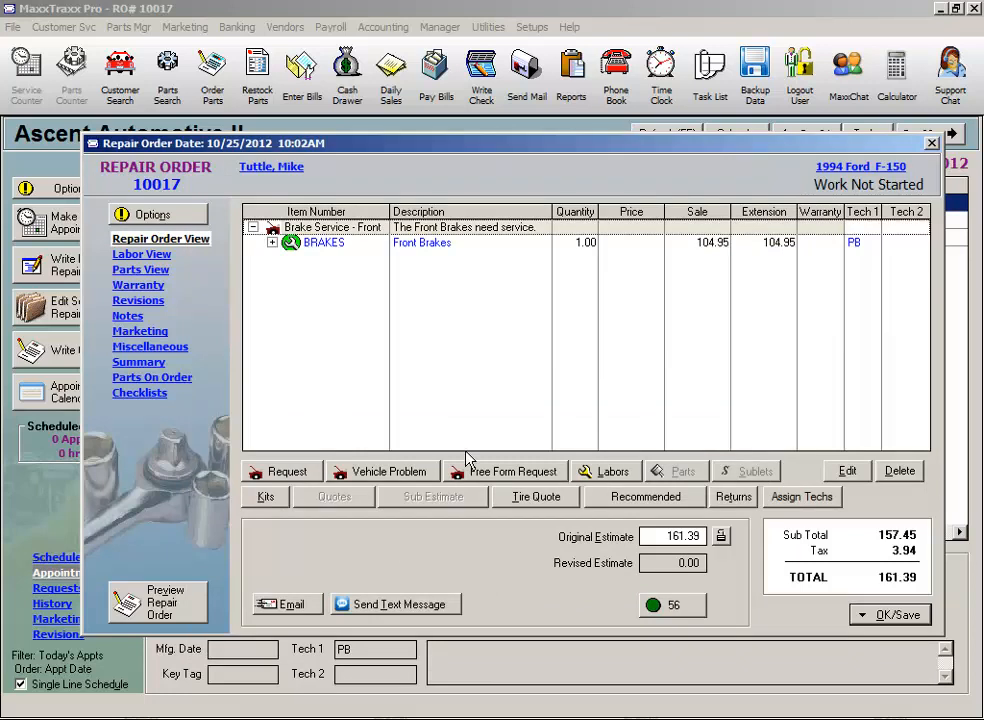
# - Expand the BRAKES labor and choose to replace its Brake Pads placeholder with a part from Factory Motor Parts
pyautogui.click(273, 243)
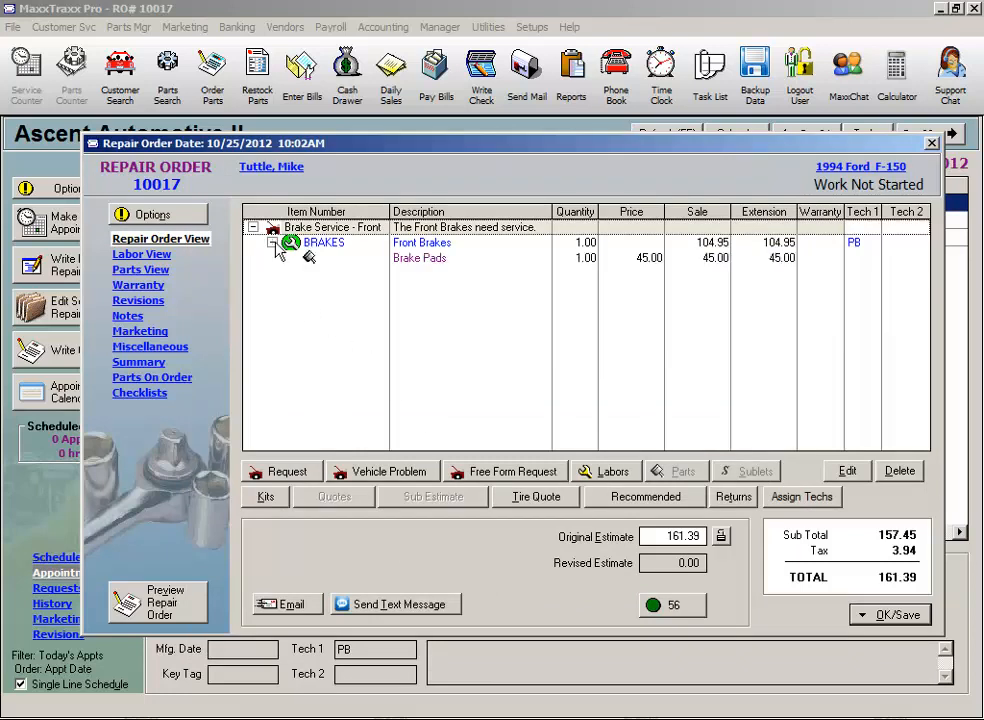
pyautogui.click(419, 262)
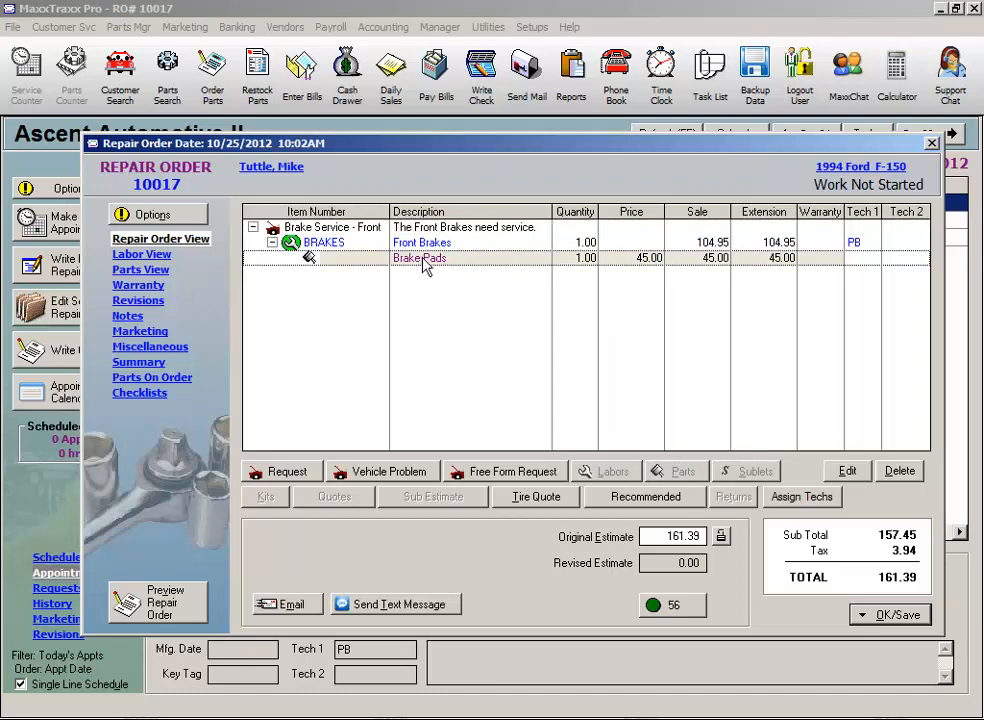
pyautogui.rightClick(500, 266)
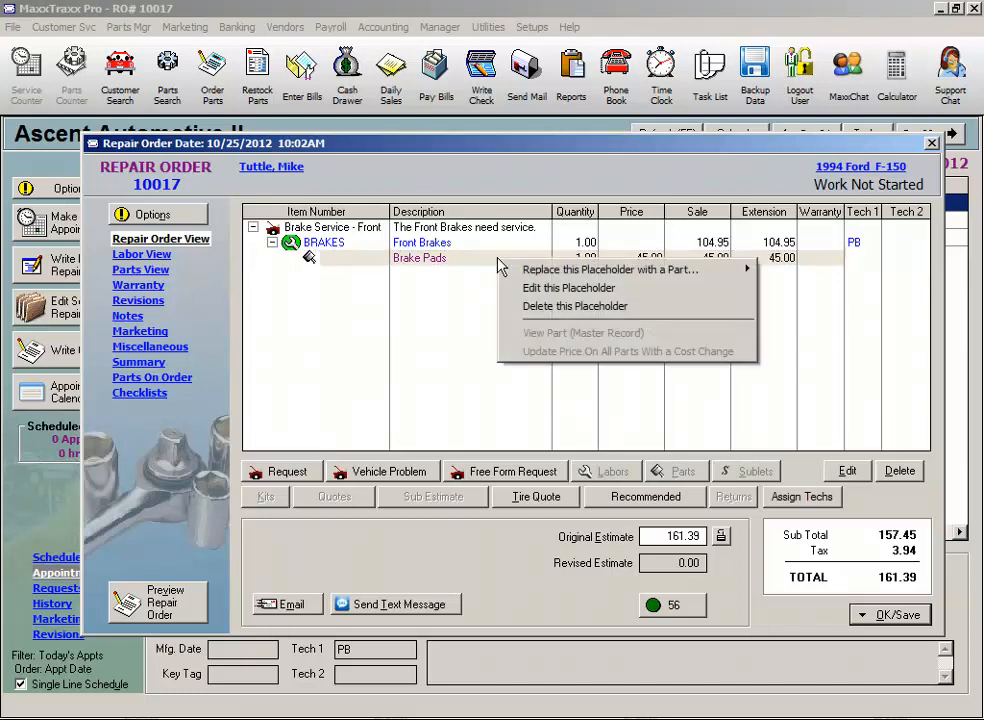
pyautogui.moveTo(560, 269)
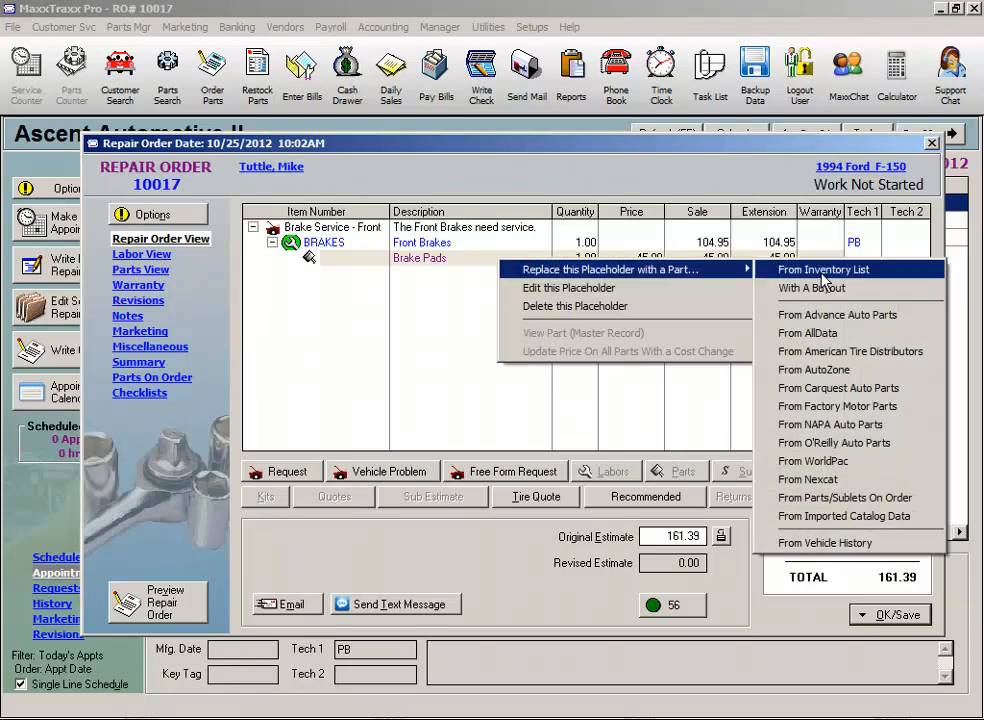
pyautogui.click(837, 406)
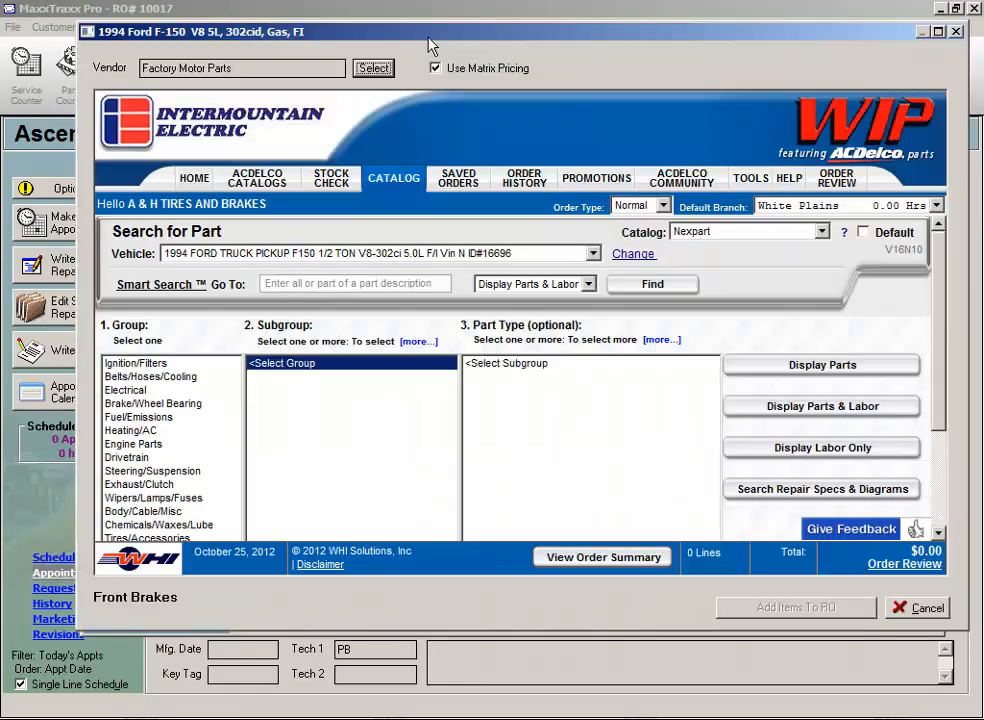
# - Display catalog parts for Brake/Wheel Bearing, Front Friction/Drums & Rotors, part type Front Brake Pads/Shoes
pyautogui.click(146, 404)
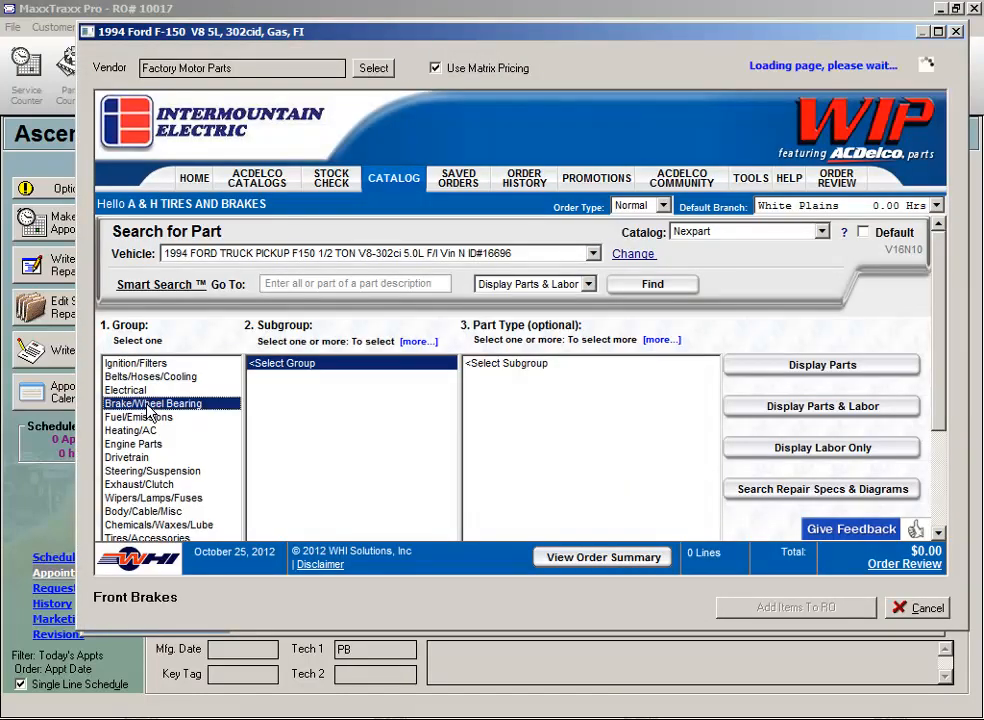
pyautogui.click(305, 365)
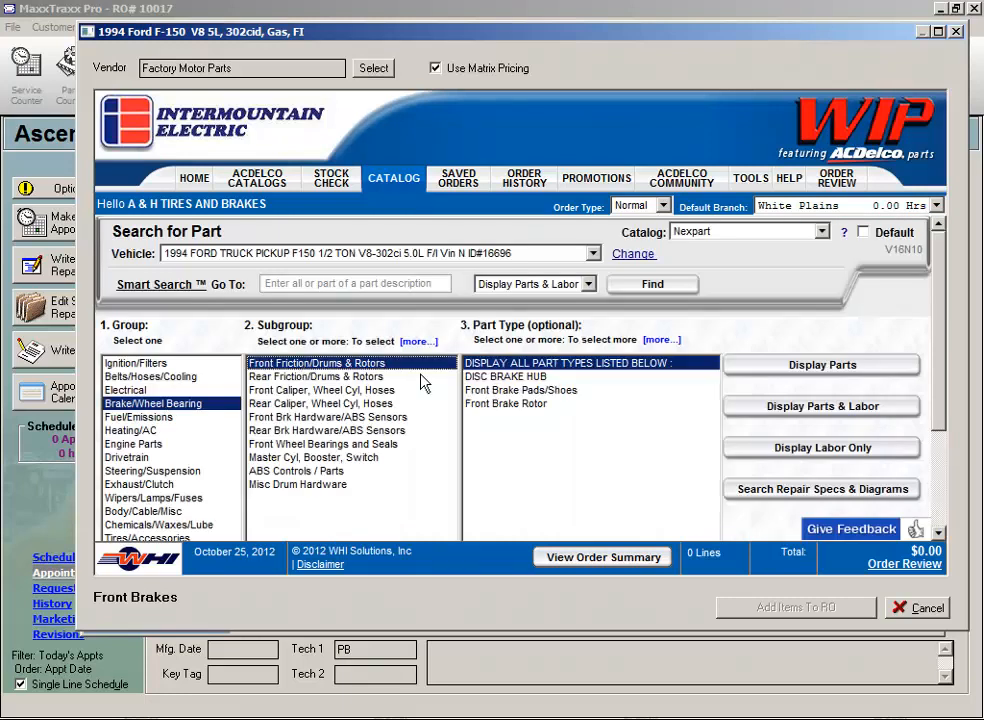
pyautogui.click(520, 390)
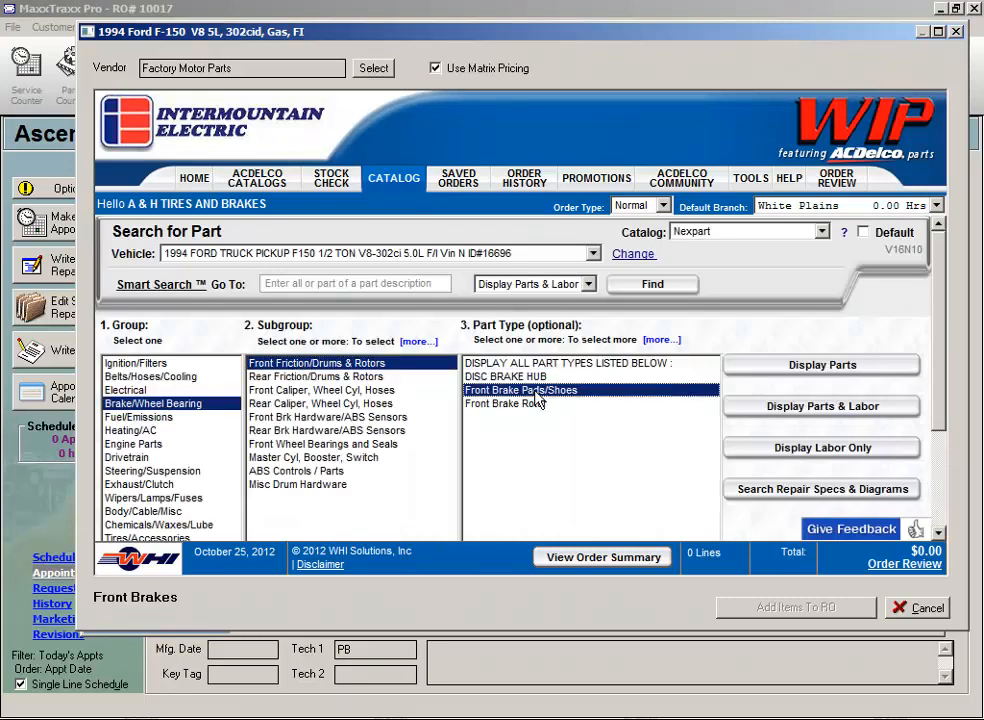
pyautogui.click(832, 362)
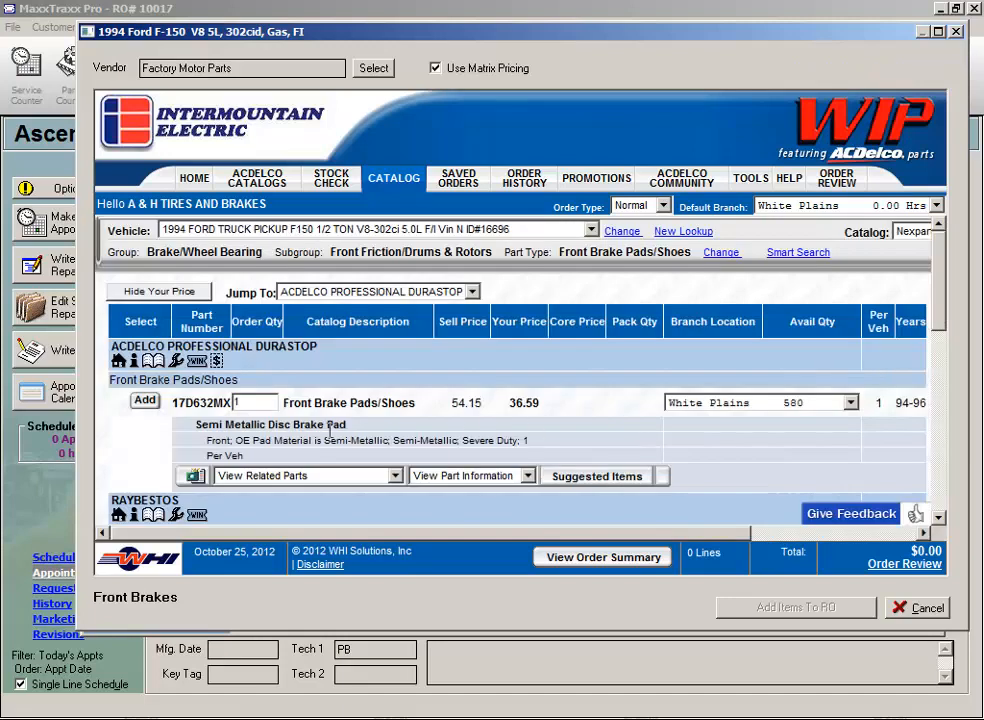
# - Add one 17D632MX brake pad set to the catalog order and transfer it to the repair order
pyautogui.click(143, 401)
pyautogui.click(904, 564)
pyautogui.click(808, 608)
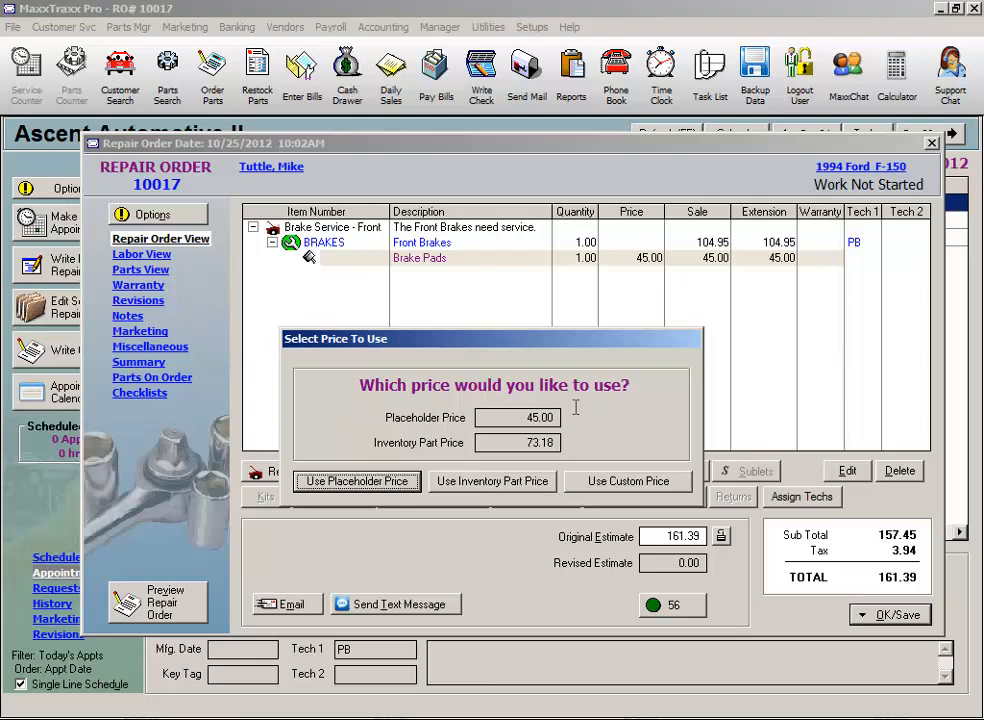
# - Use the inventory part price of 73.18 for the brake pads and adjust the labor amount so the menu price stays at $149.95
pyautogui.click(501, 417)
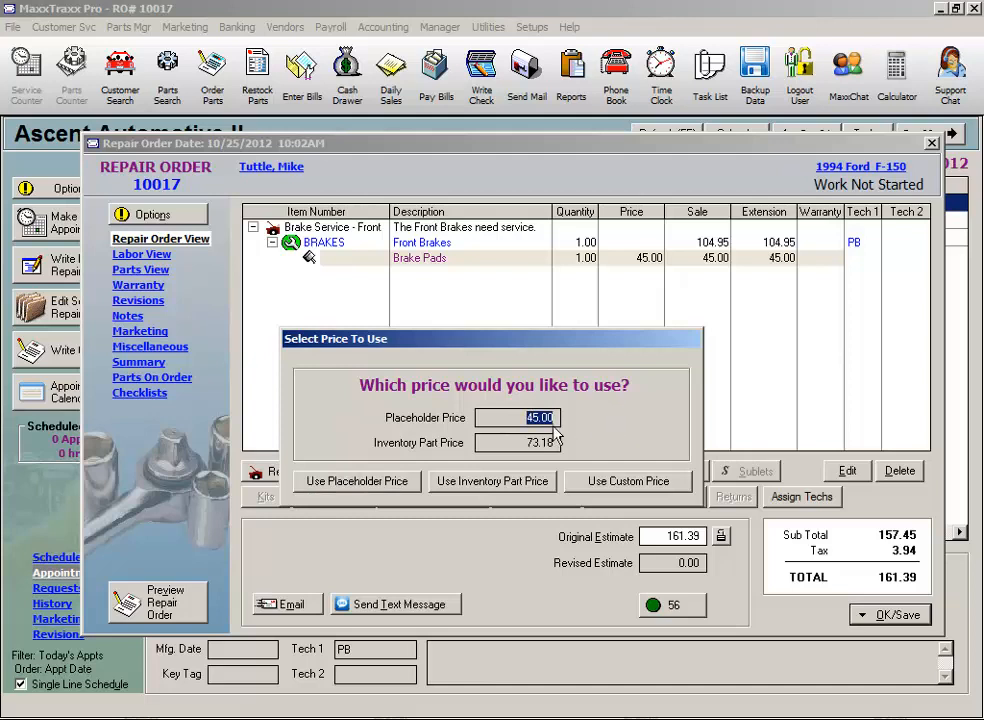
pyautogui.press('Tab')
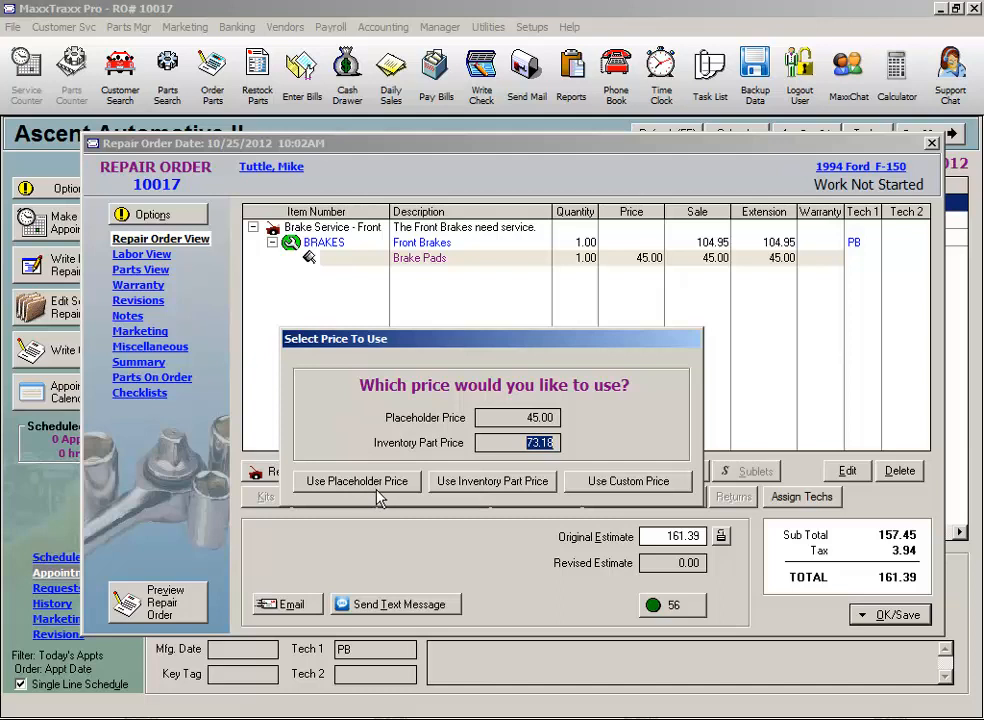
pyautogui.click(496, 490)
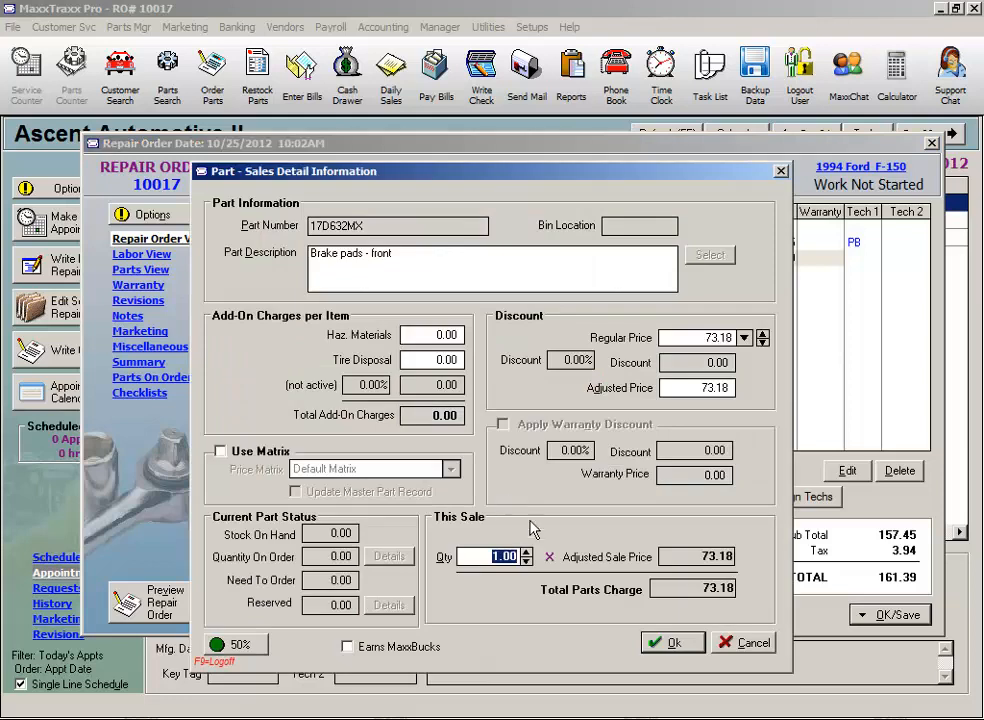
pyautogui.click(658, 645)
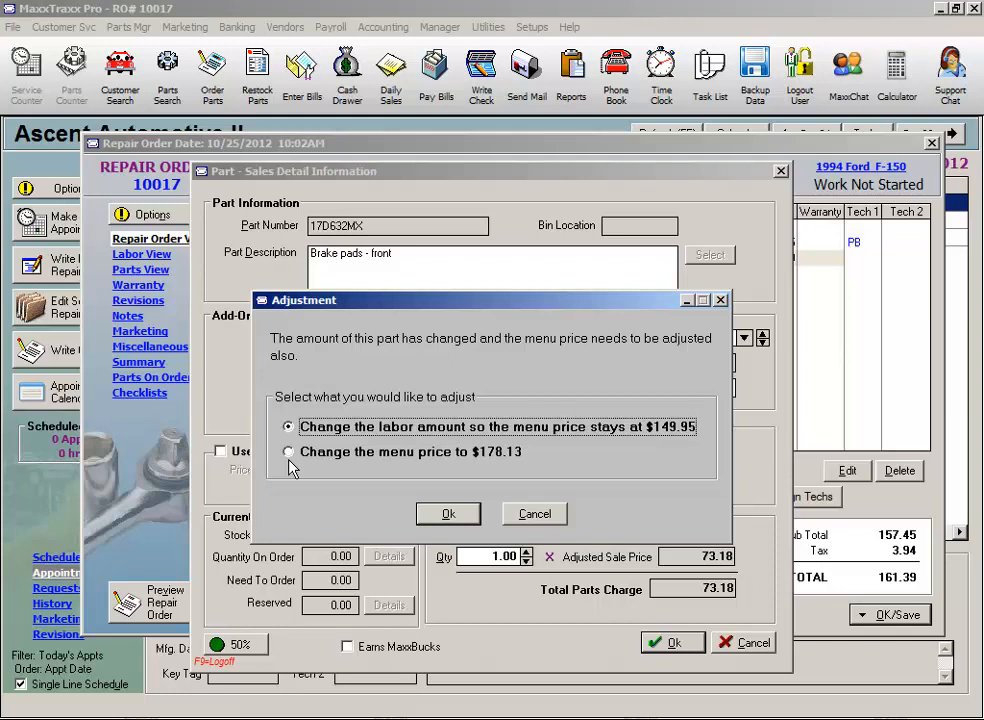
pyautogui.click(447, 515)
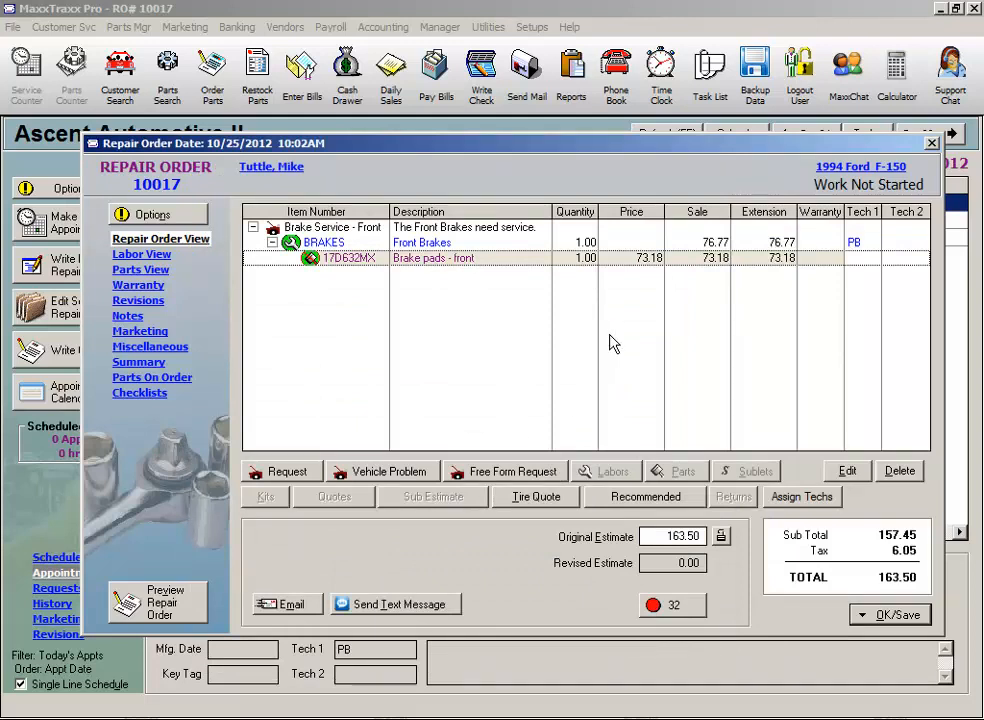
# - Examine the brake labor and part amounts, the labor's flat rate hours, and the repair order's profit breakdown
pyautogui.click(707, 244)
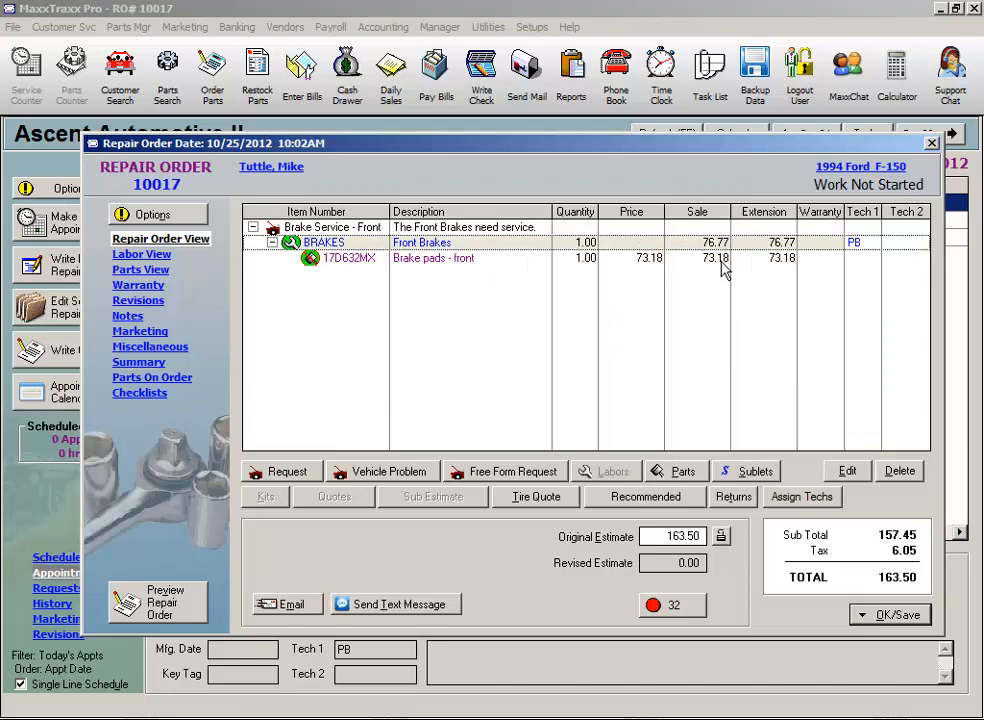
pyautogui.click(722, 262)
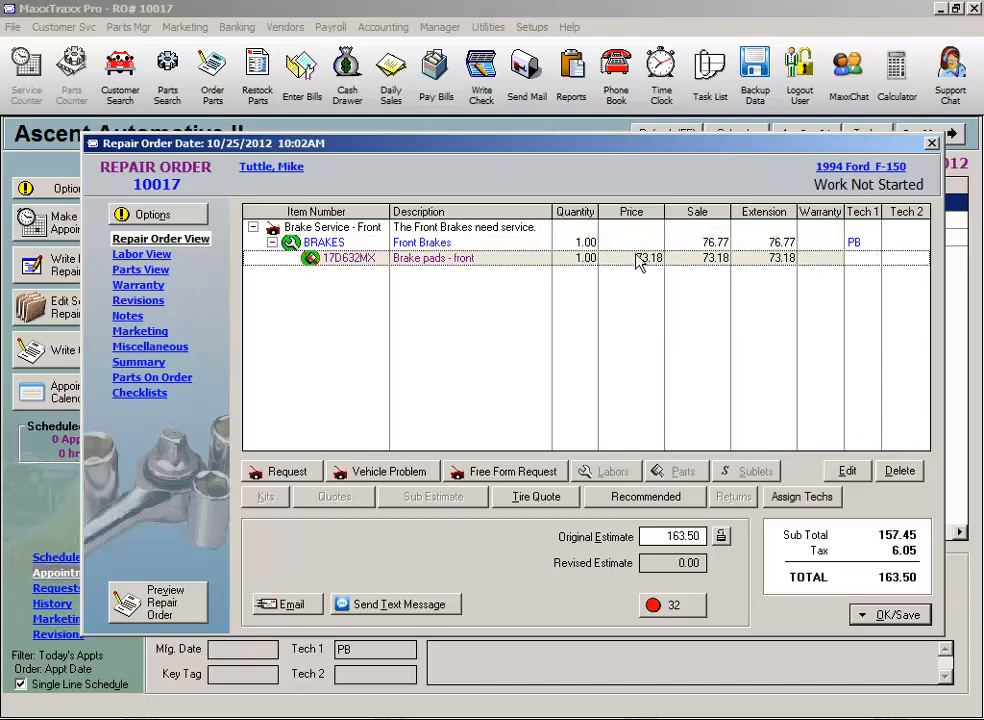
pyautogui.click(467, 245)
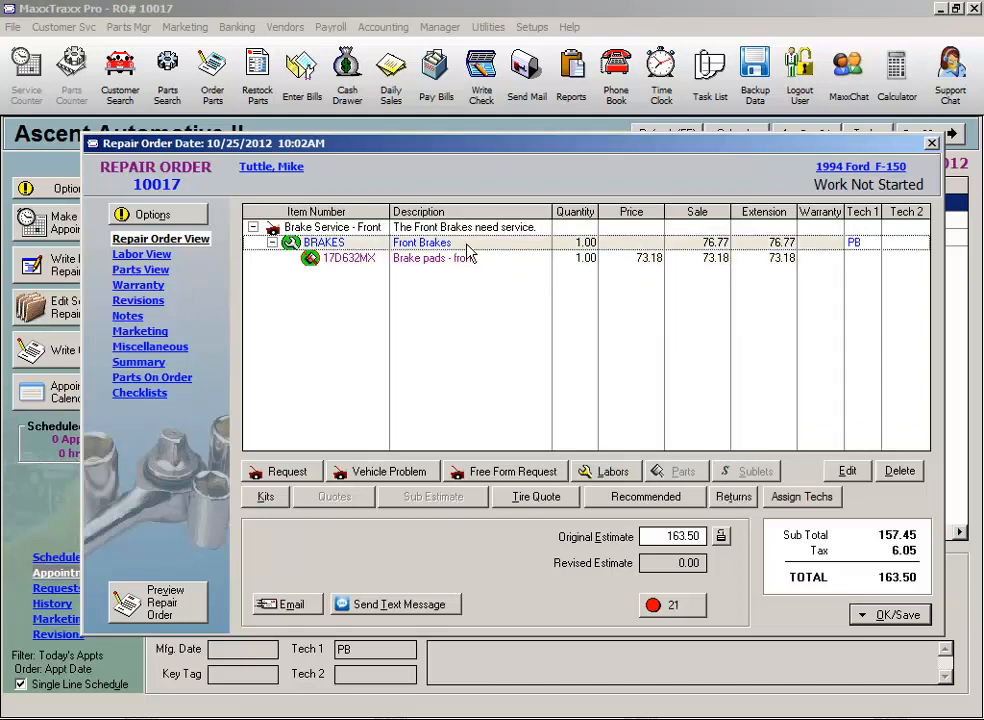
pyautogui.doubleClick(467, 250)
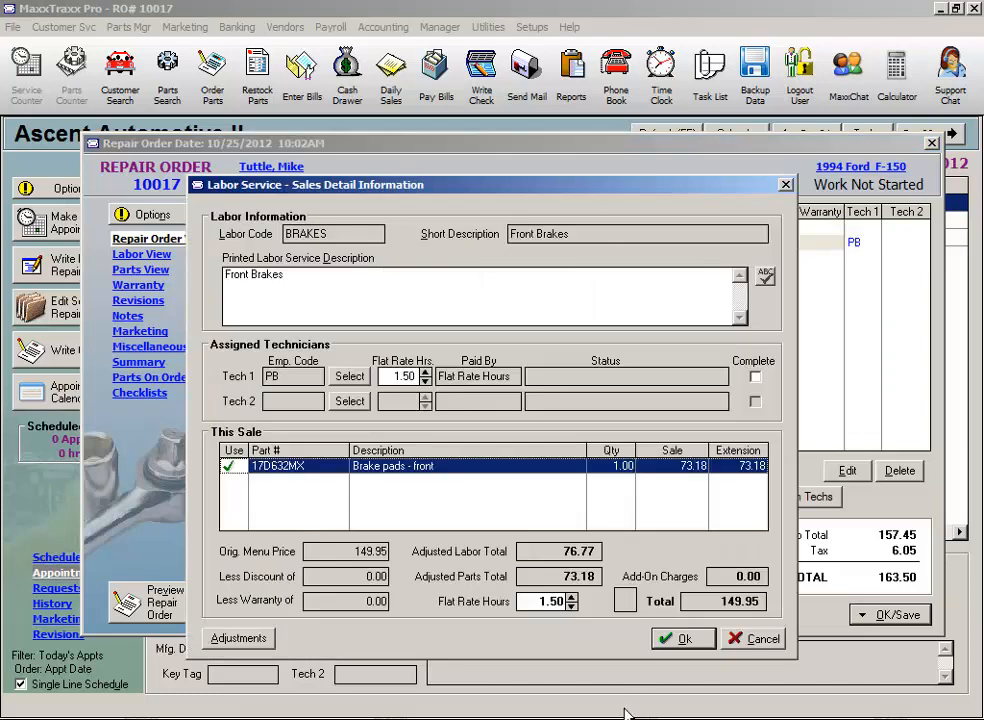
pyautogui.click(537, 601)
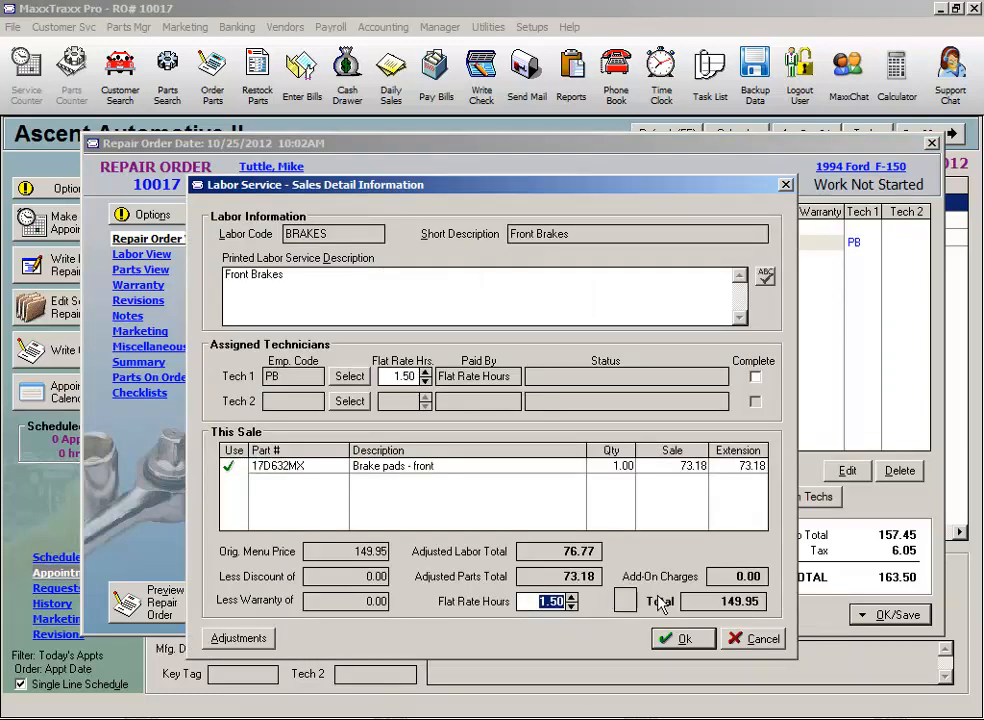
pyautogui.click(688, 639)
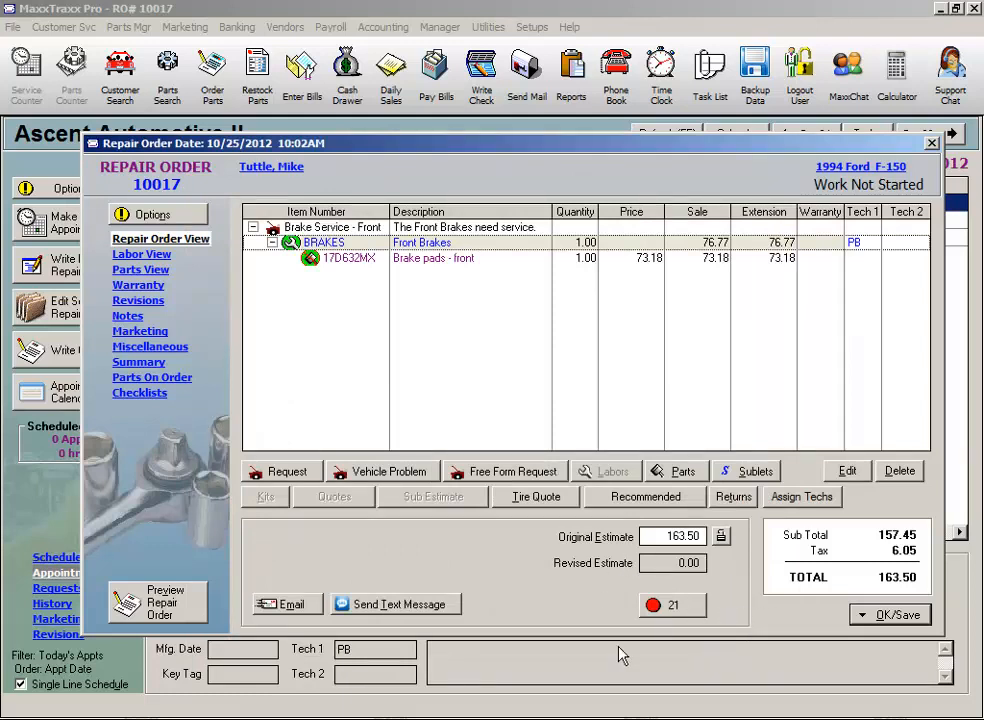
pyautogui.click(686, 612)
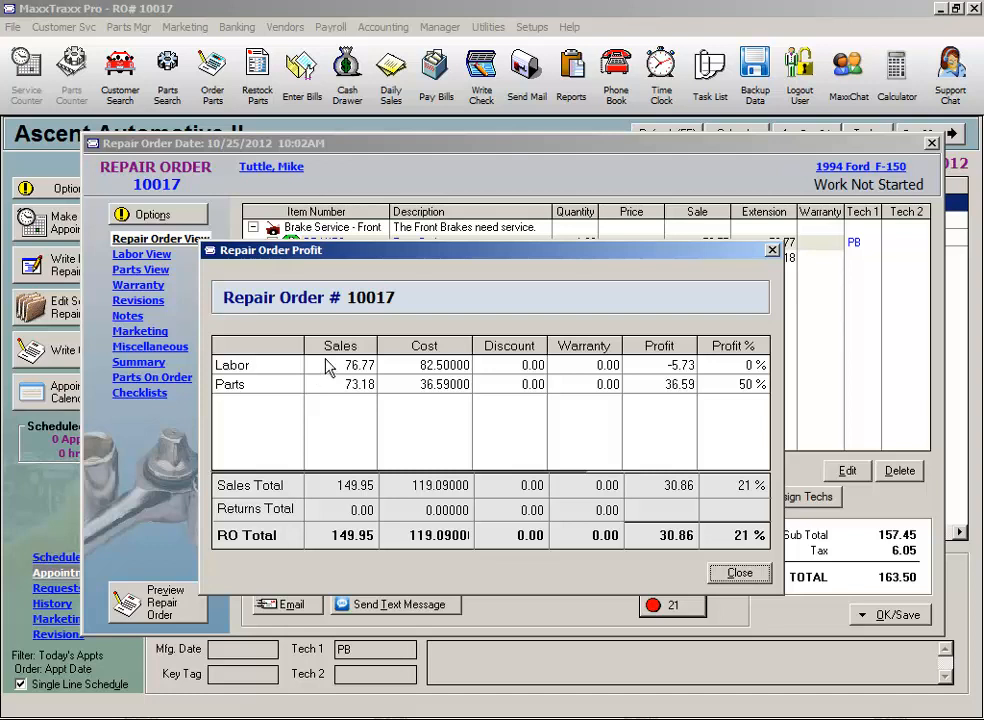
pyautogui.click(738, 573)
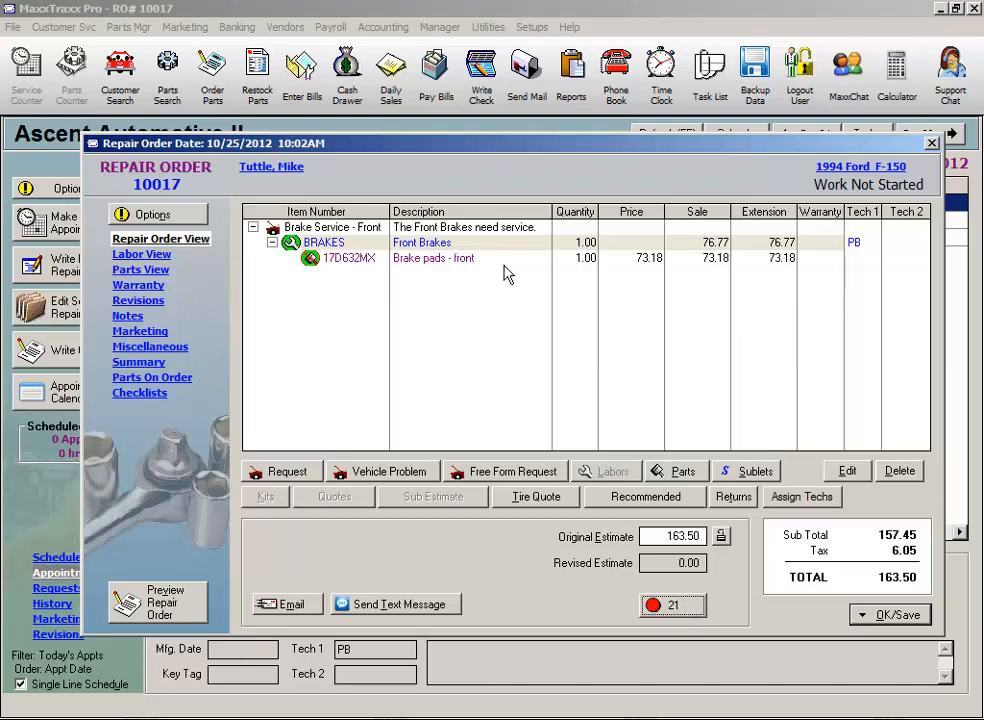
# - Review the Brake Service - Front request's job total and save the repair order without changing its status
pyautogui.click(455, 228)
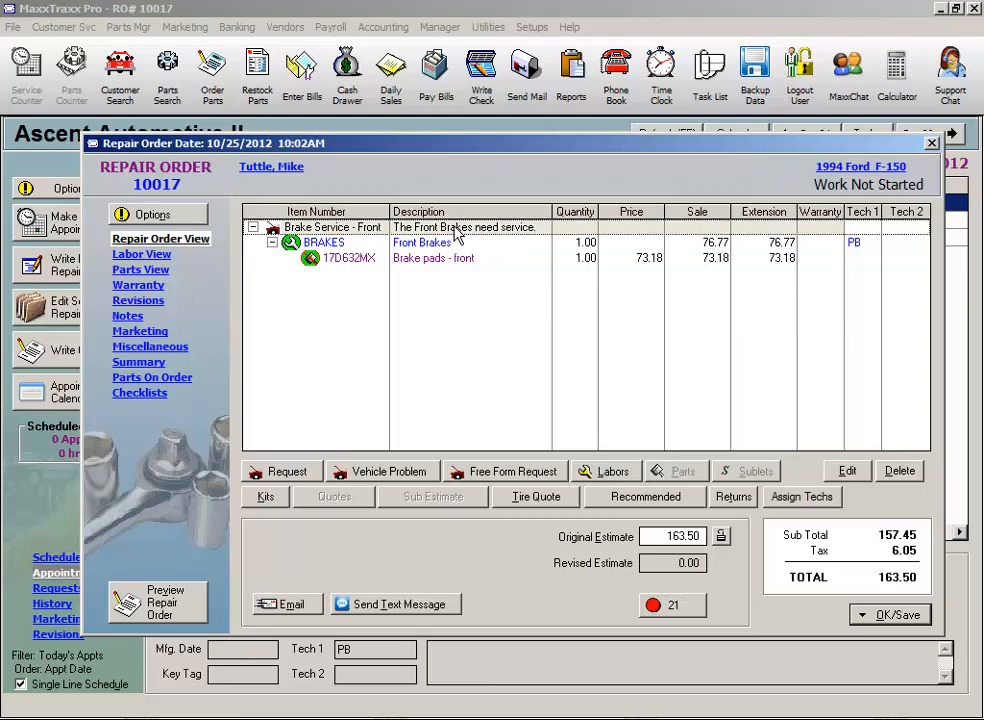
pyautogui.doubleClick(455, 228)
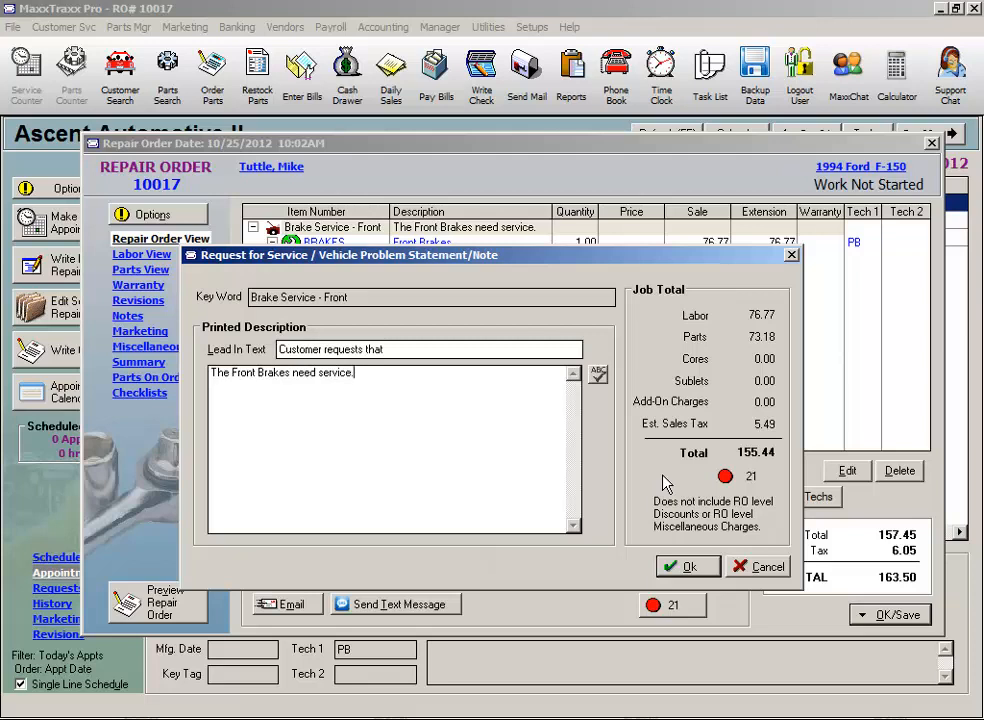
pyautogui.click(683, 566)
pyautogui.click(890, 614)
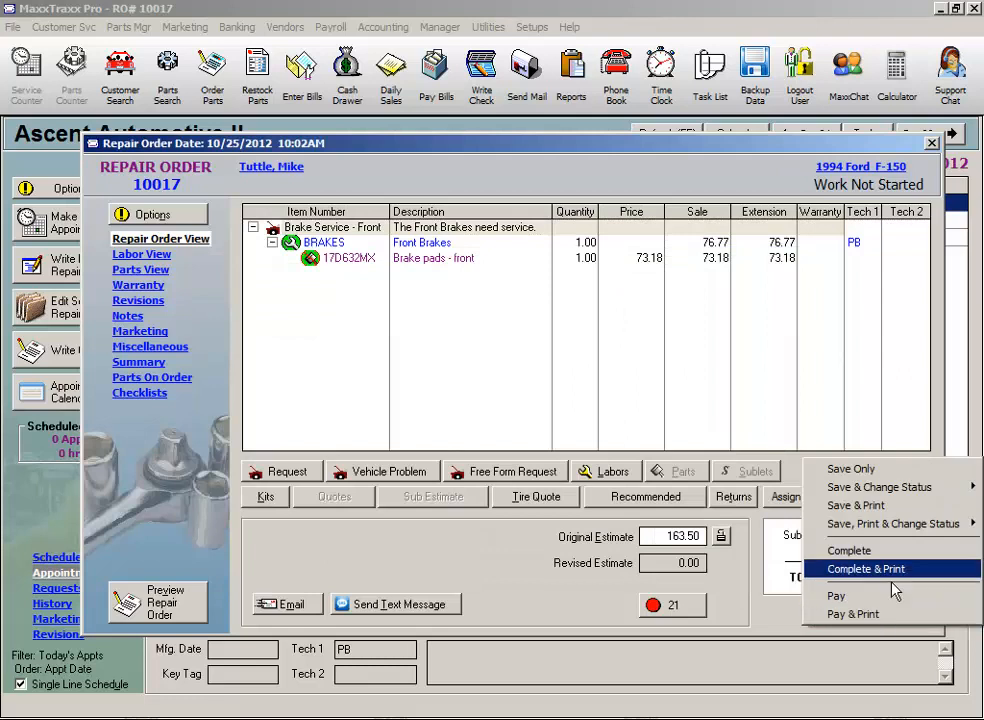
pyautogui.click(860, 468)
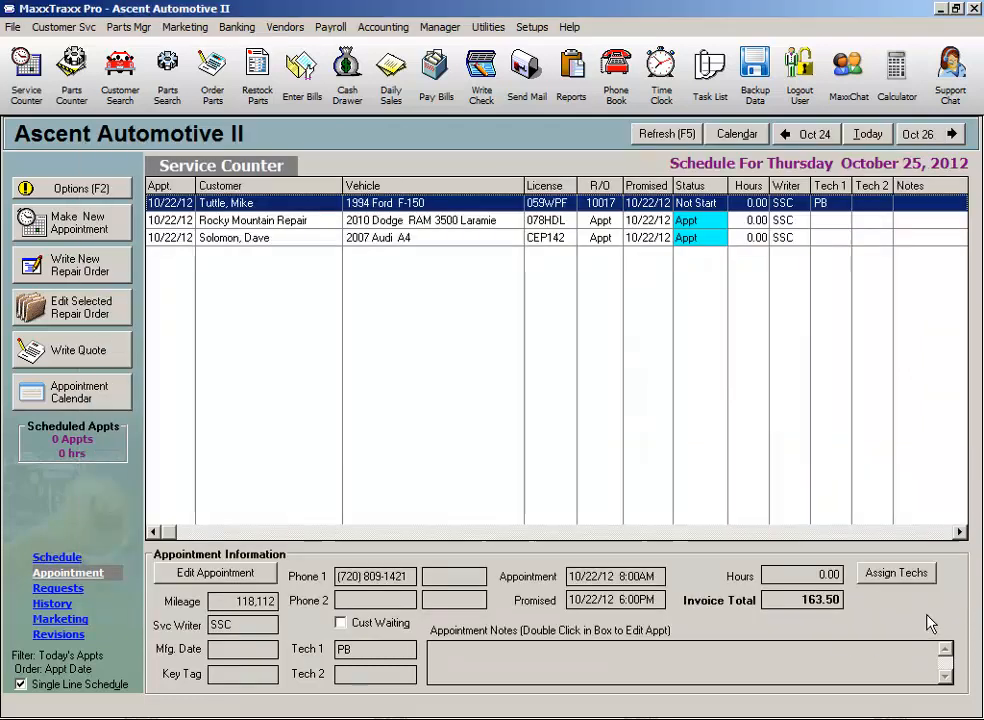